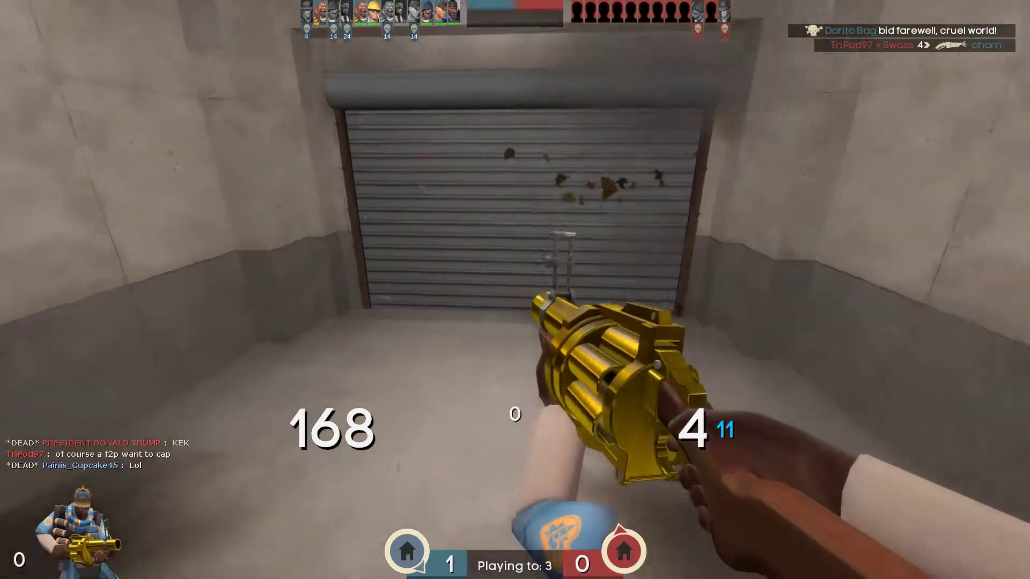
Fight enemies at the shutter door with the Heavy's minigun until killed, then check the scoreboard.
click(515, 290)
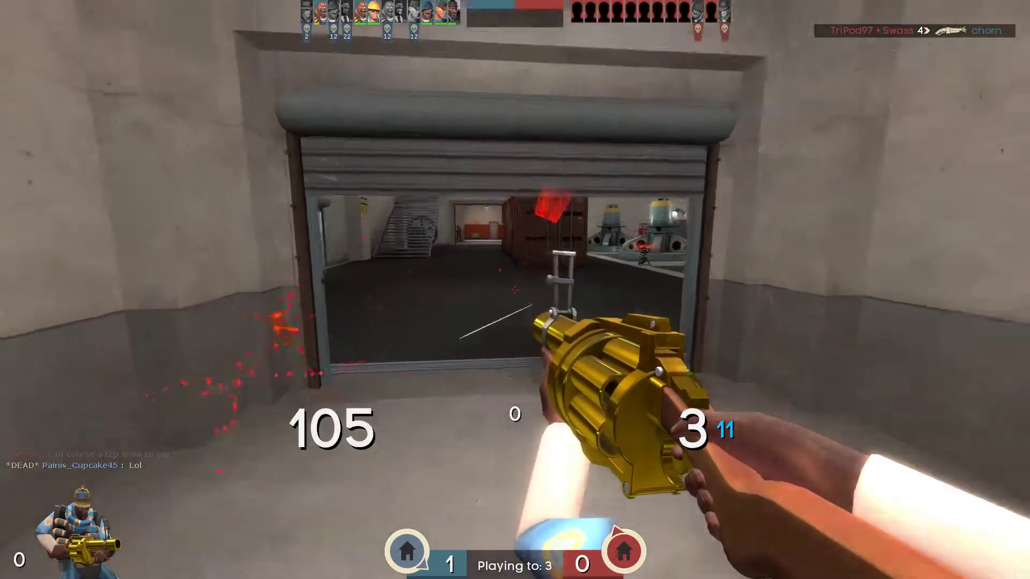
key(s)
key(w)
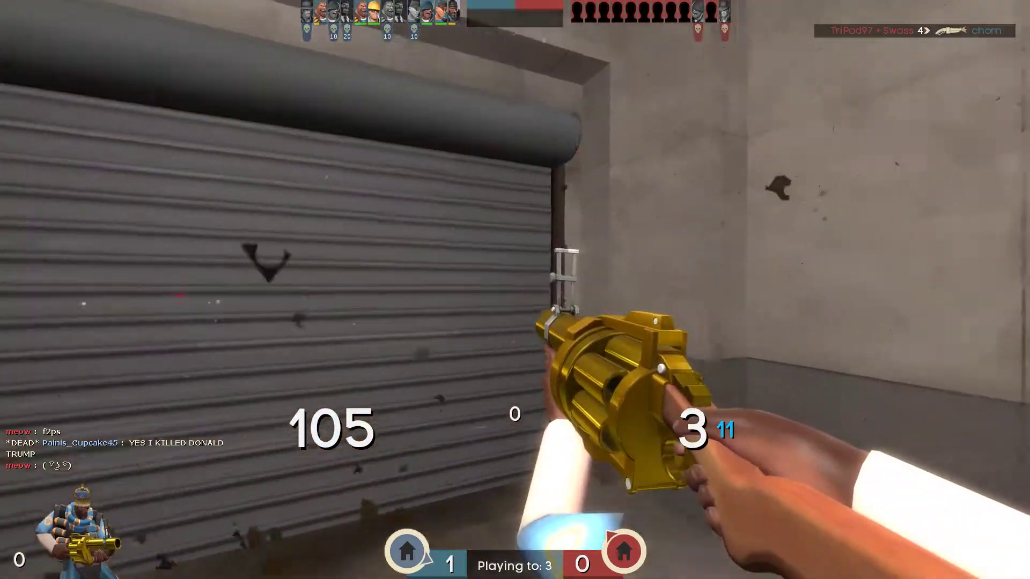
click(515, 290)
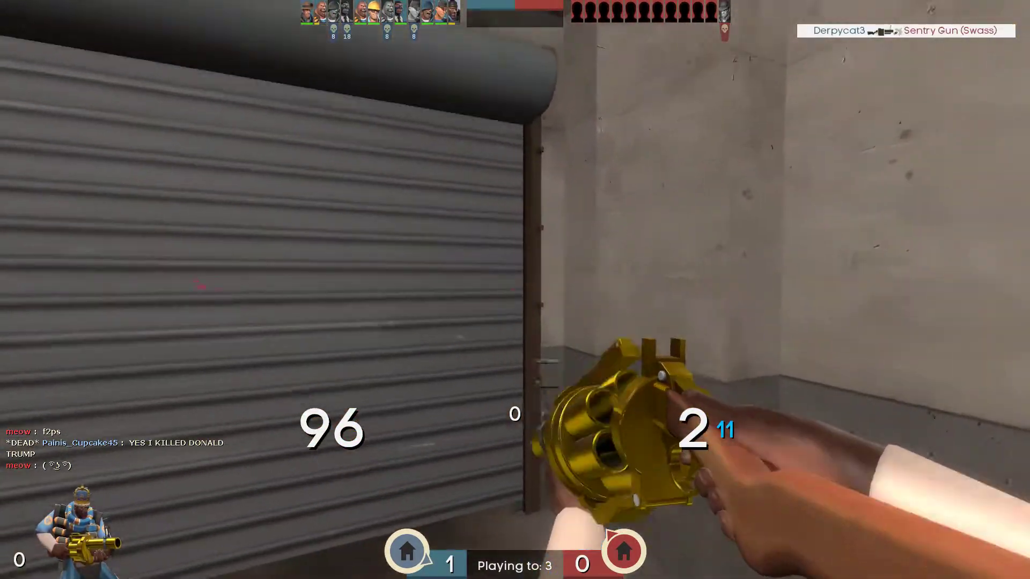
click(515, 290)
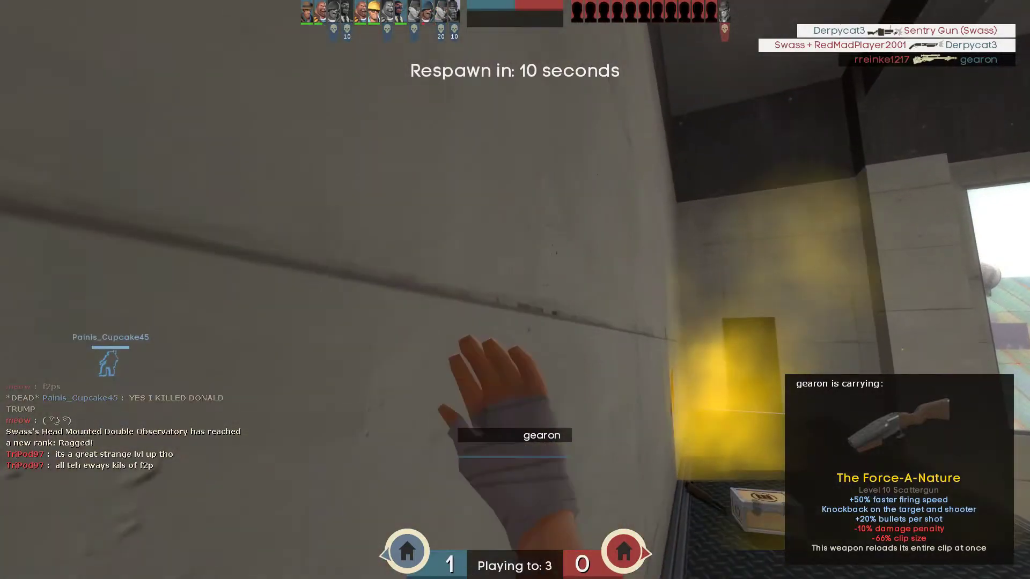
key(Tab)
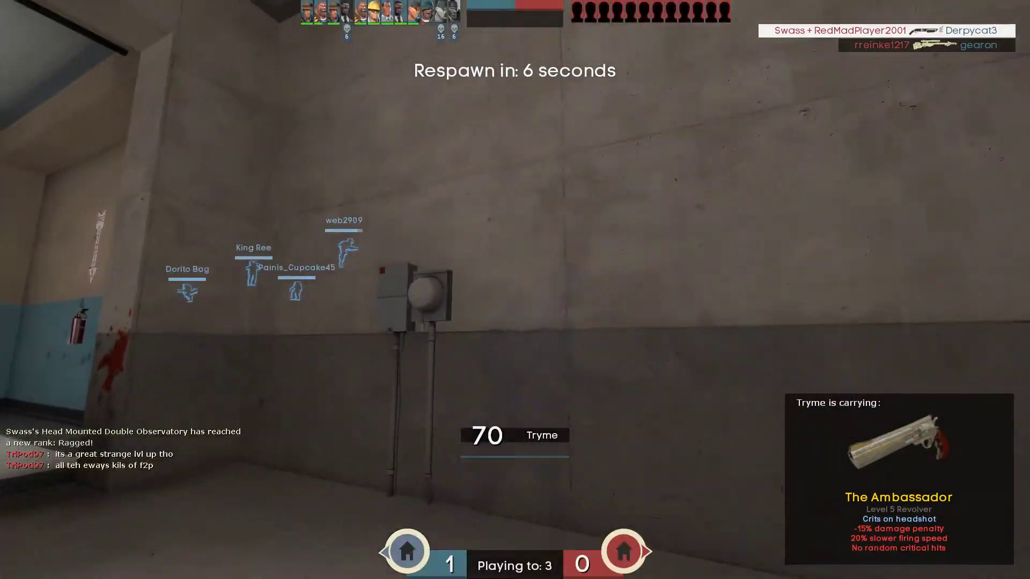
Switch out of the game to a maximized Chrome and load huds.tf.
key(alt+Tab)
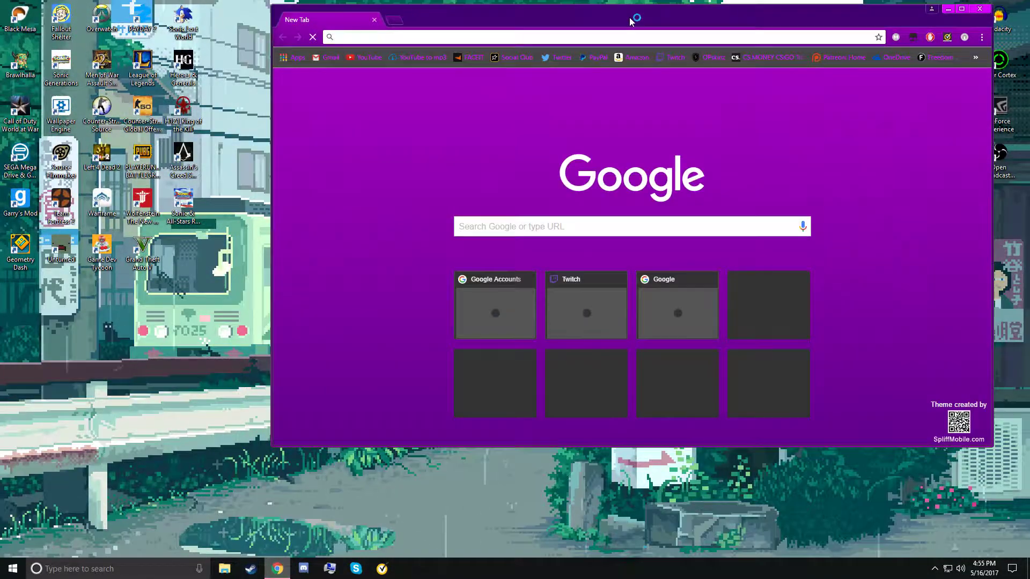
double_click(635, 18)
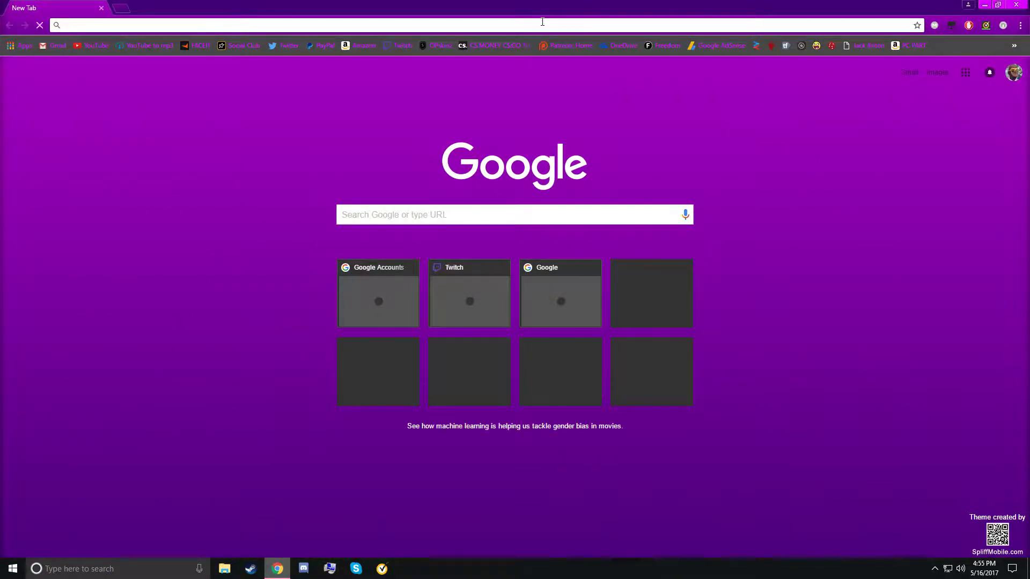
text(huds)
key(Return)
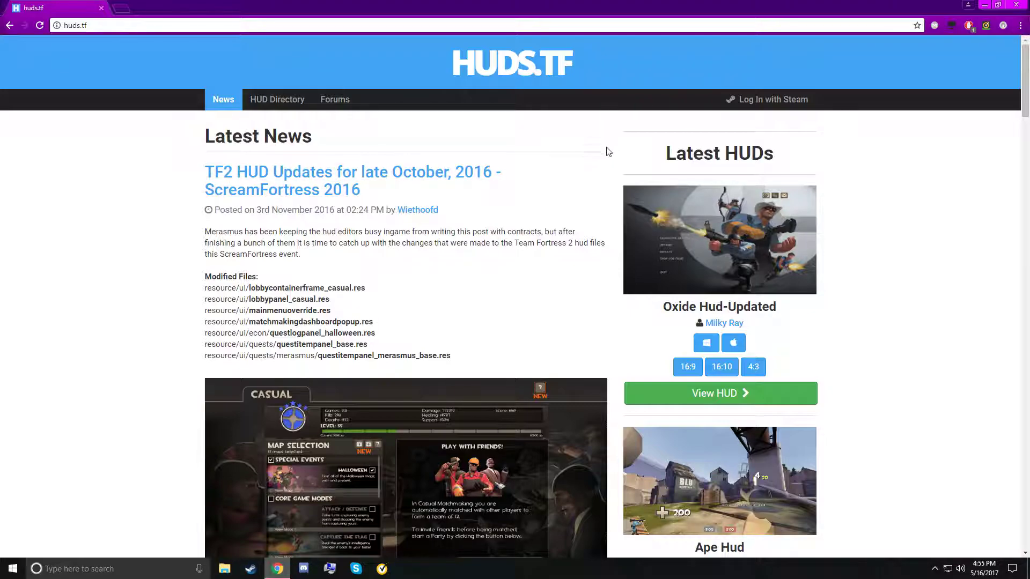
Scroll the HUD Directory list down to the rayshud entry near the footer.
scroll(467, 242, down, 7)
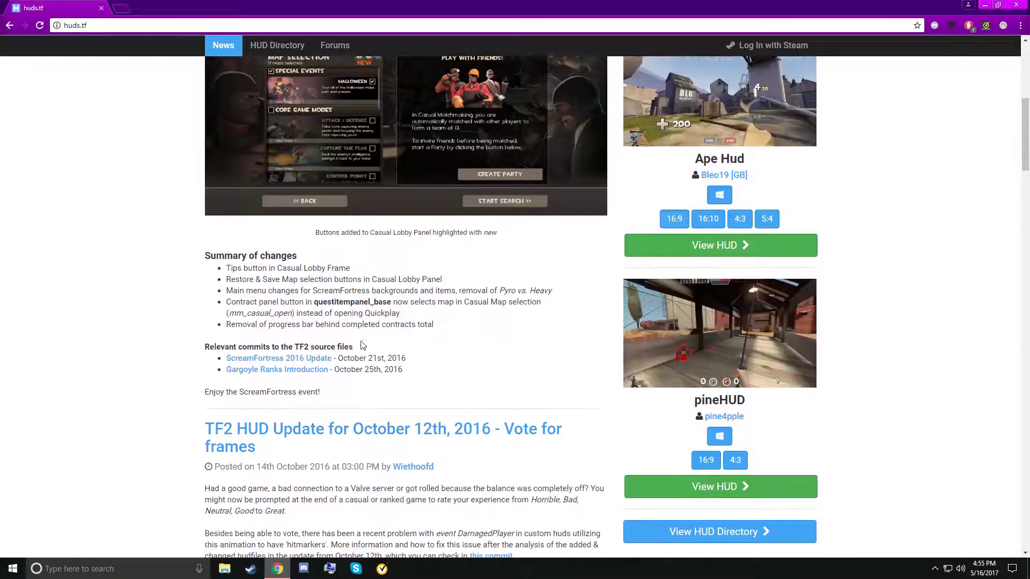
scroll(363, 345, up, 7)
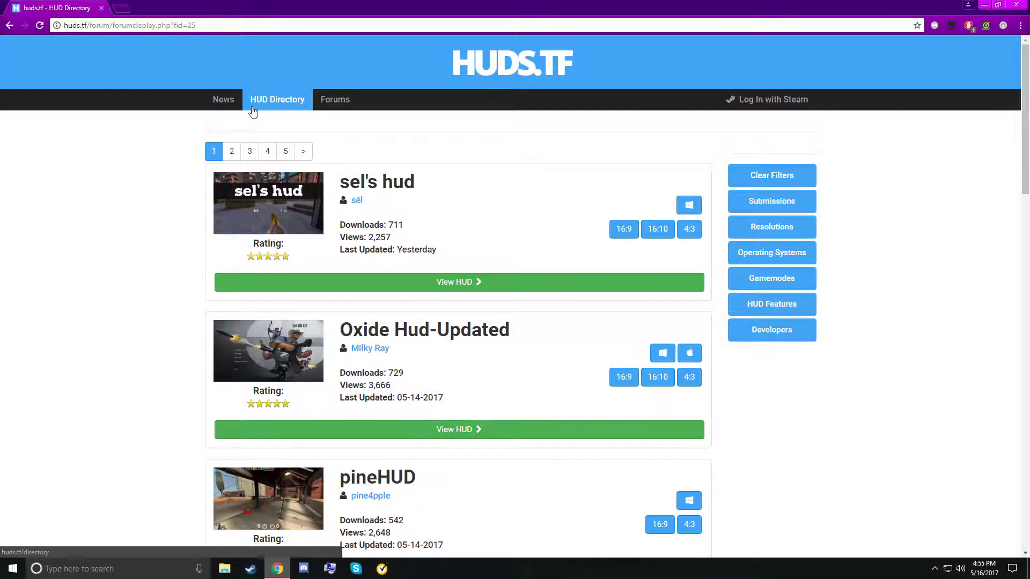
scroll(419, 150, down, 8)
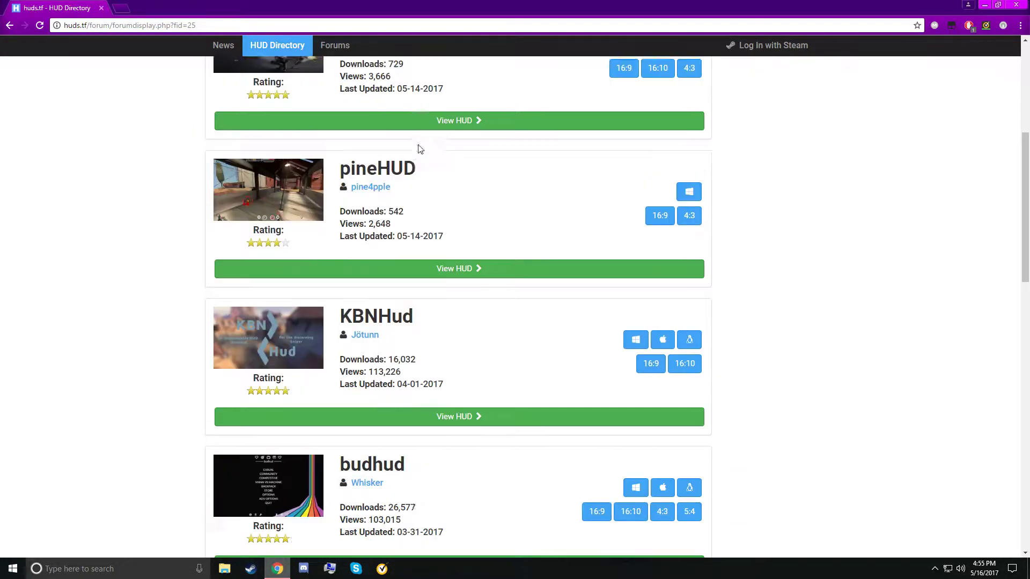
scroll(428, 233, down, 4)
scroll(430, 204, down, 2)
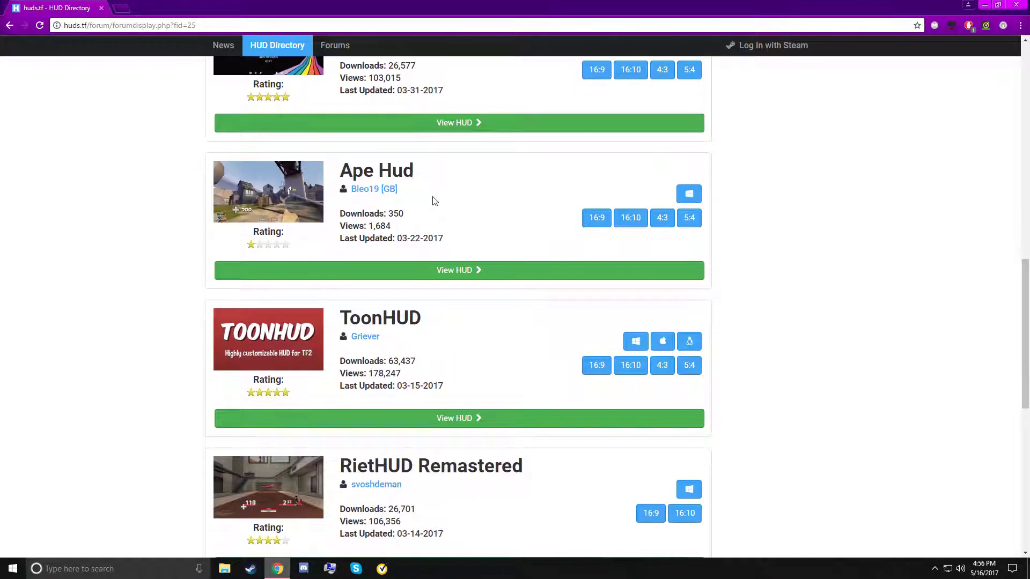
scroll(453, 177, up, 6)
scroll(416, 227, down, 1)
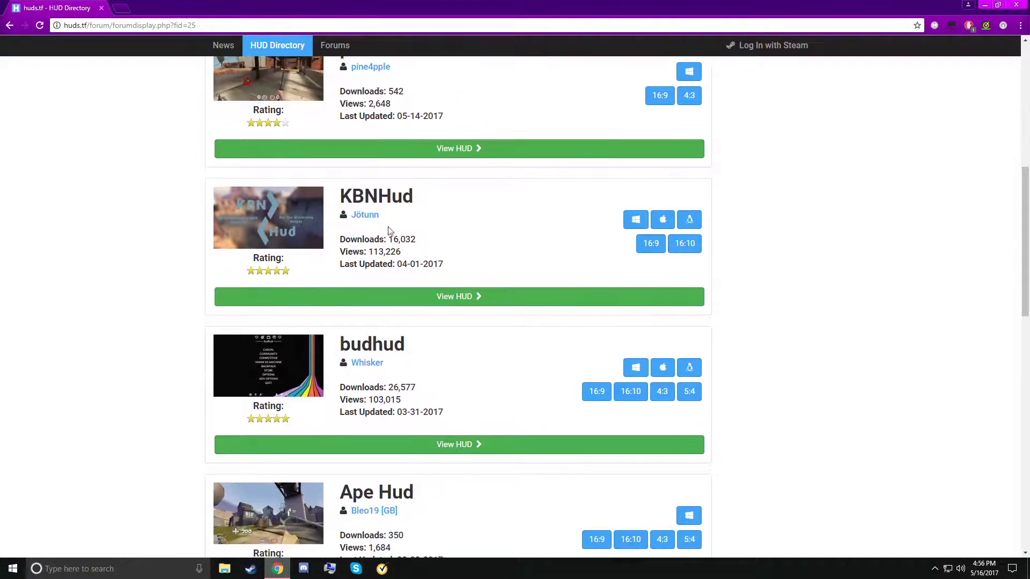
scroll(291, 384, down, 5)
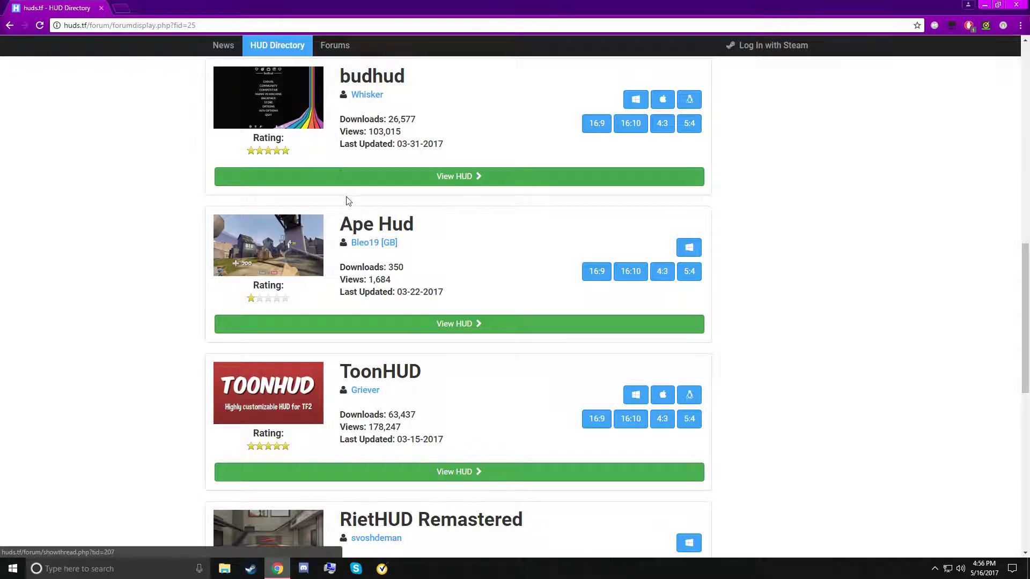
scroll(298, 255, up, 5)
scroll(416, 261, up, 3)
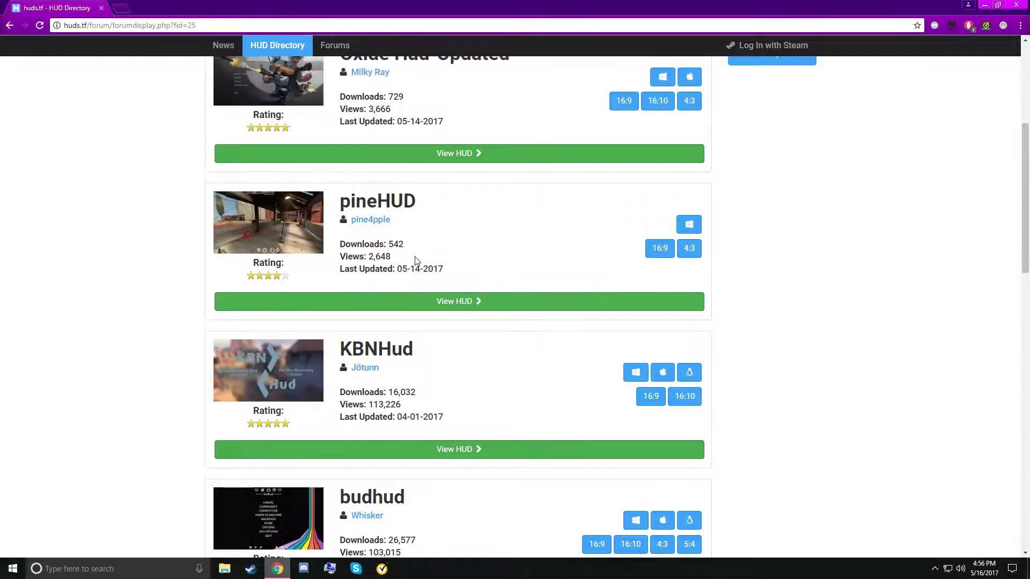
scroll(416, 262, up, 5)
scroll(324, 193, down, 4)
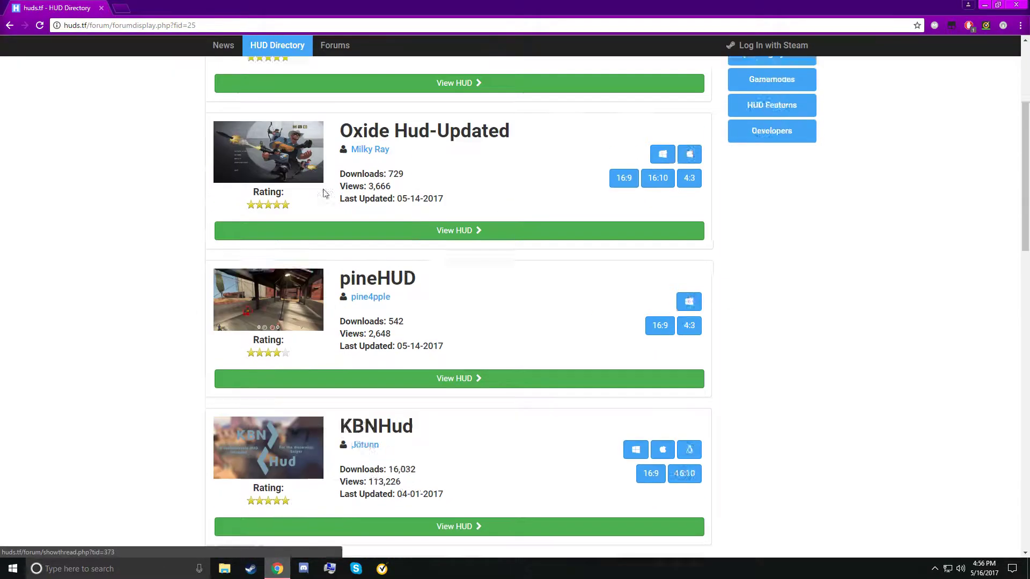
scroll(324, 193, down, 15)
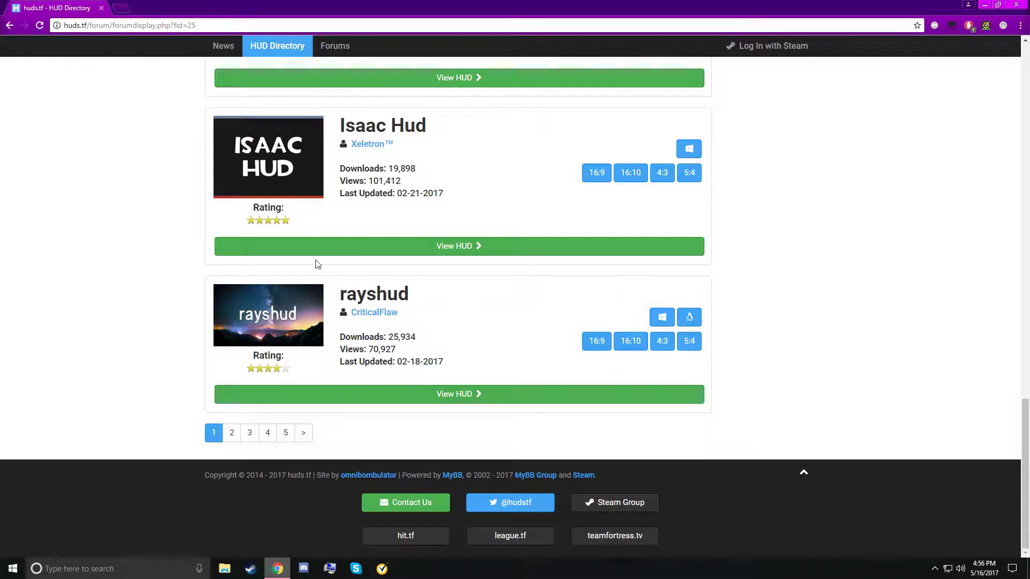
Open the rayshud HUD page from the directory.
click(420, 396)
scroll(429, 349, down, 7)
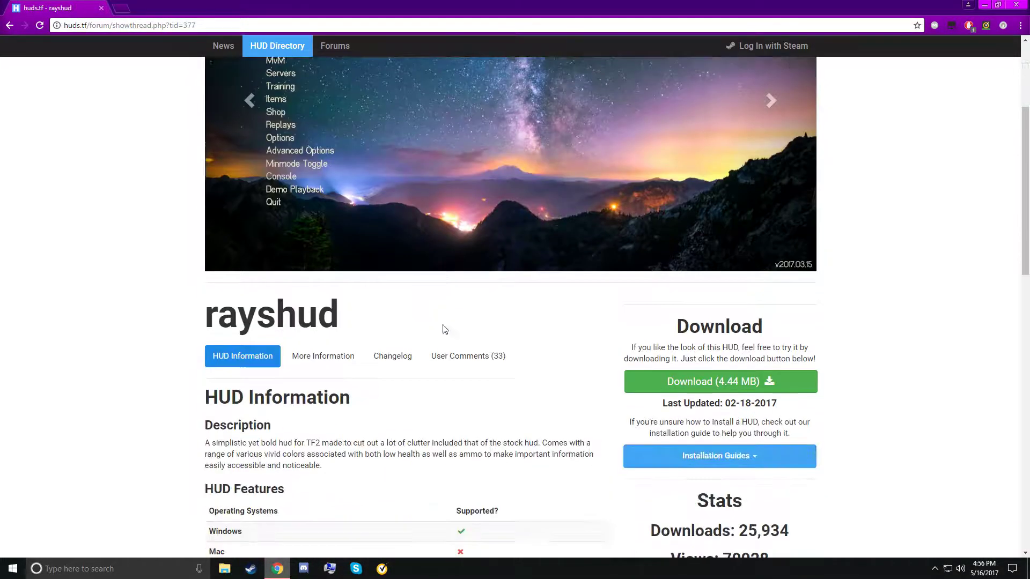
scroll(511, 279, up, 6)
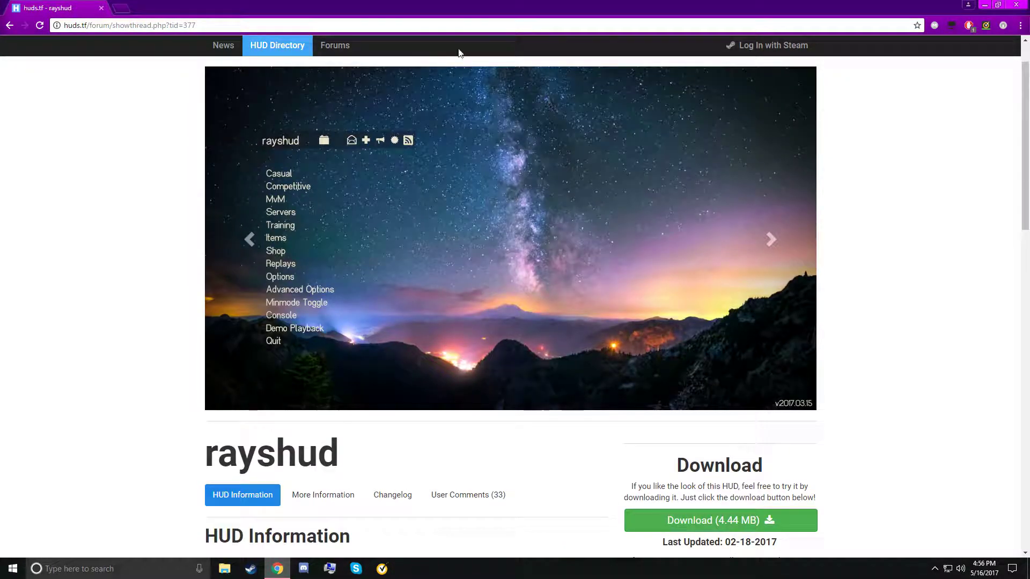
Cycle the rayshud screenshot carousel forward back to the starry main-menu image.
click(805, 246)
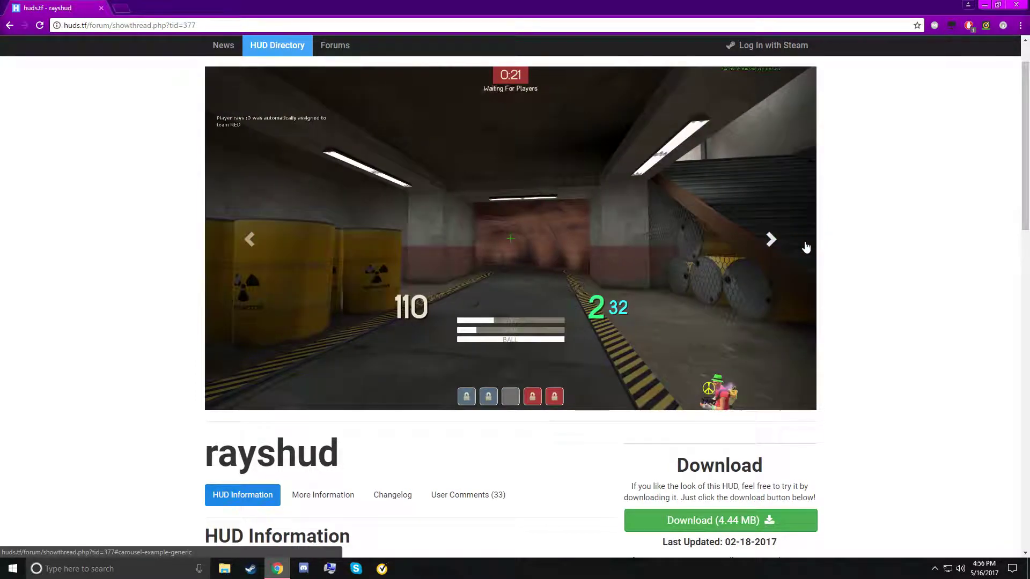
click(799, 244)
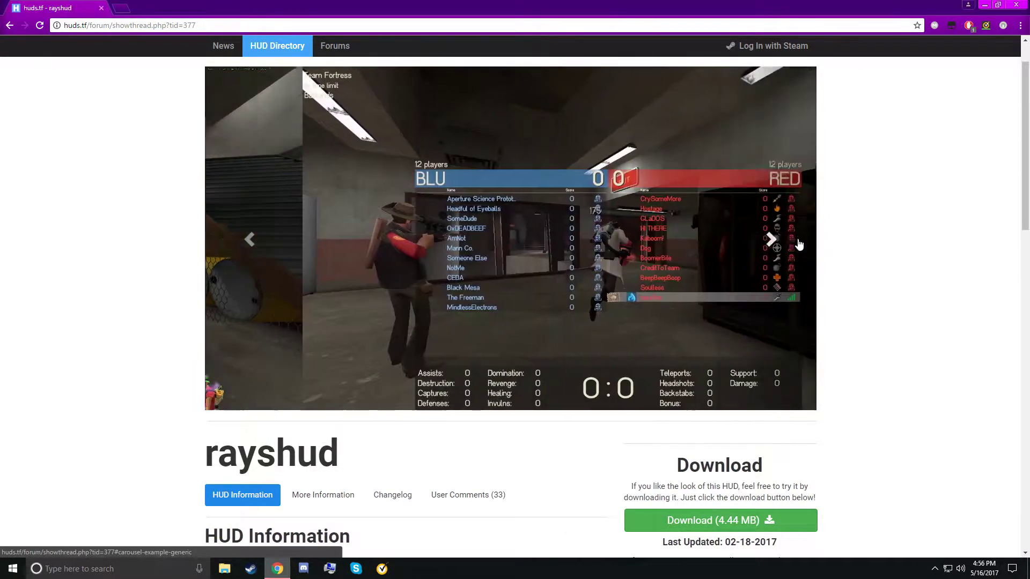
click(799, 244)
click(799, 244)
click(799, 244)
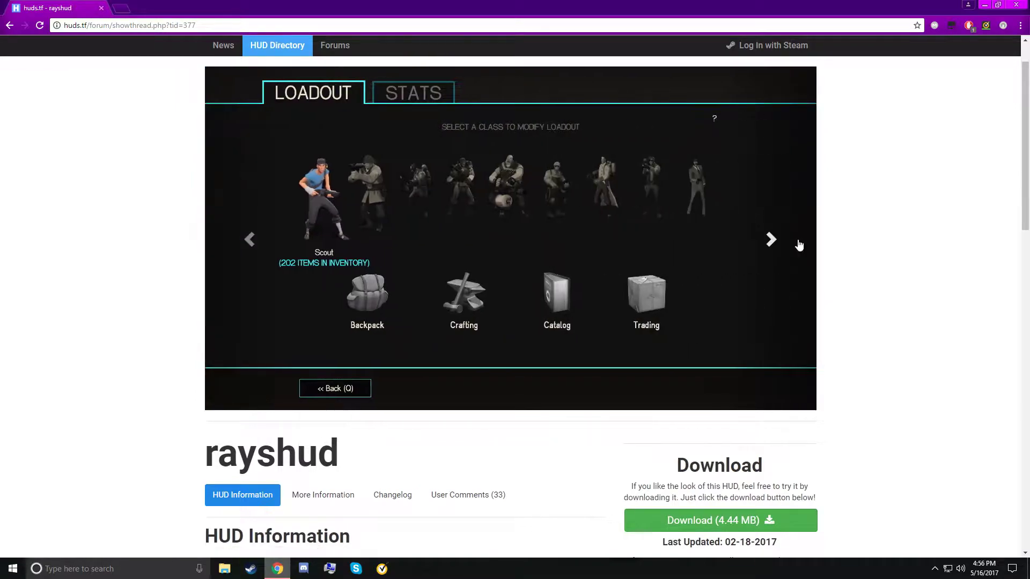
click(798, 243)
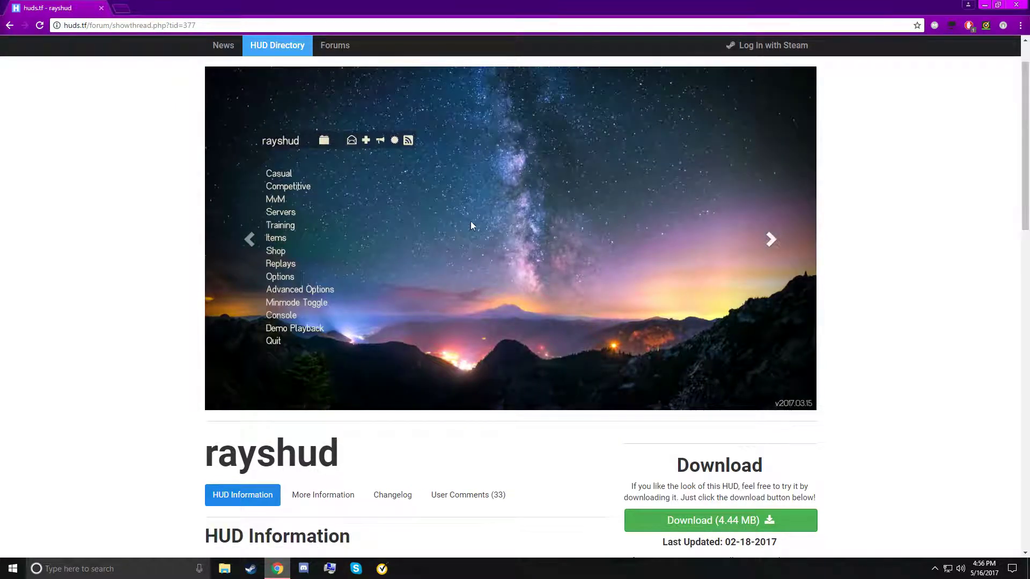
scroll(471, 221, down, 4)
scroll(500, 185, down, 5)
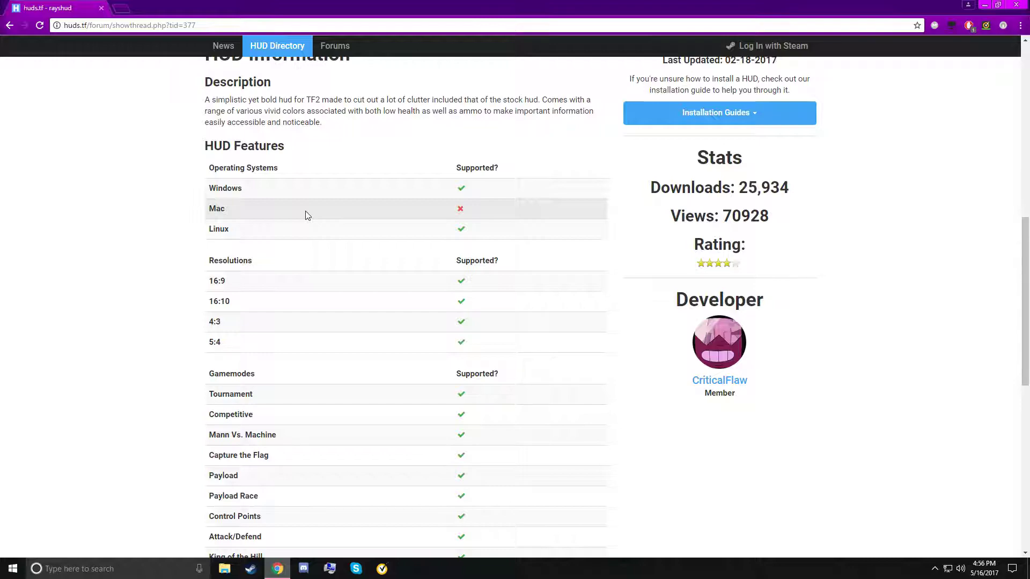
scroll(340, 193, down, 1)
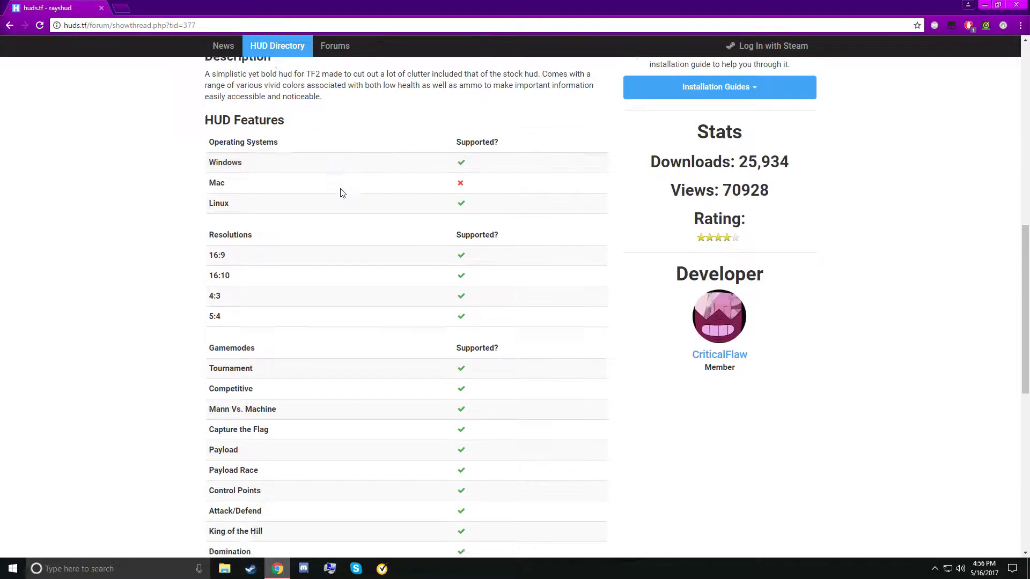
scroll(346, 186, up, 1)
scroll(348, 187, down, 3)
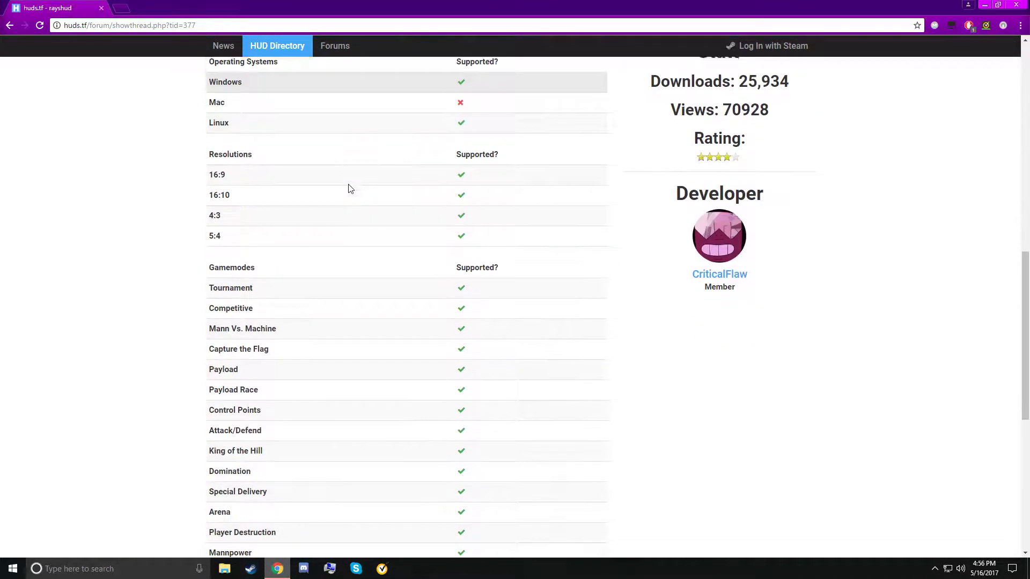
scroll(355, 185, up, 2)
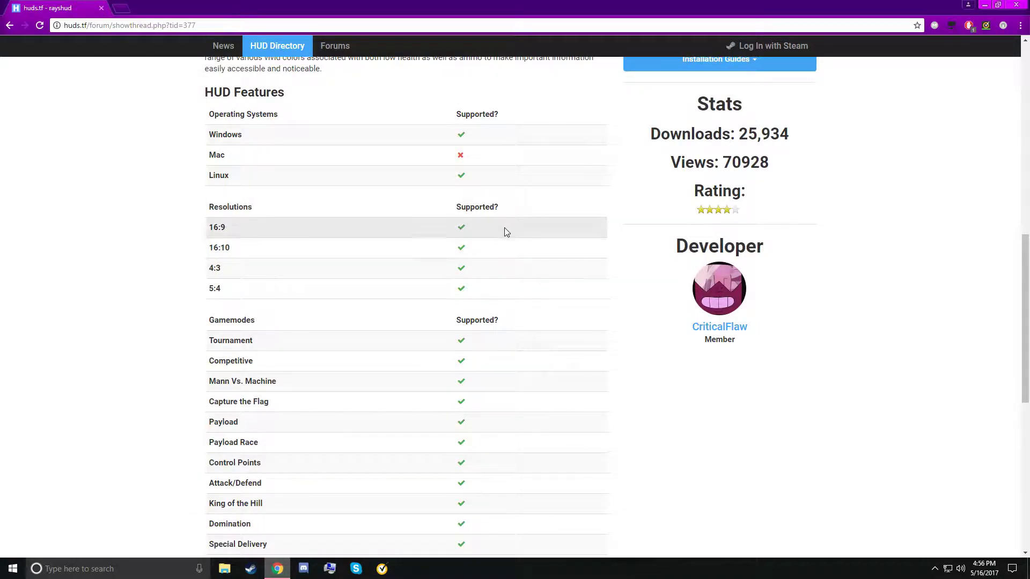
scroll(437, 269, down, 2)
scroll(438, 271, down, 2)
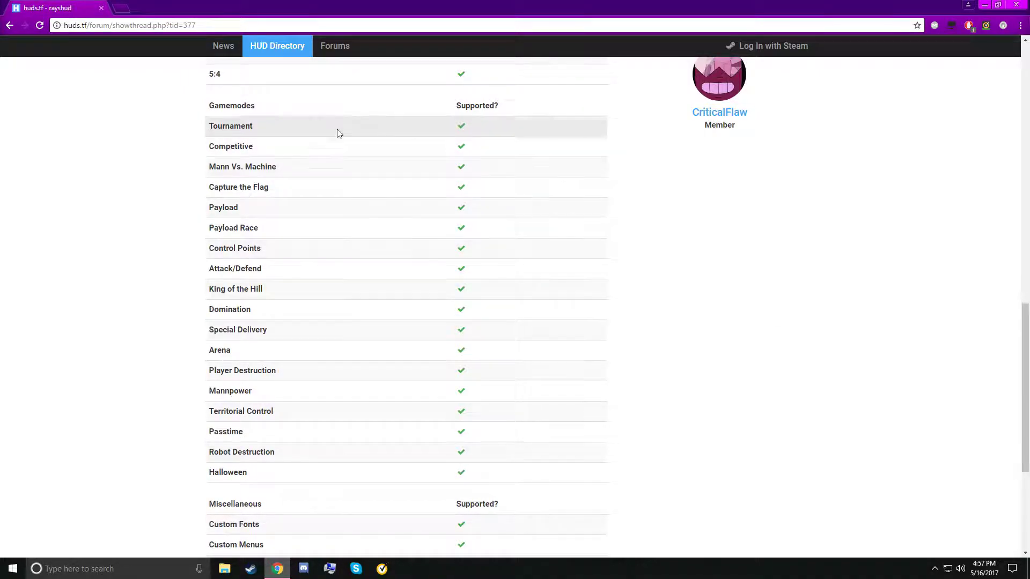
scroll(648, 288, down, 5)
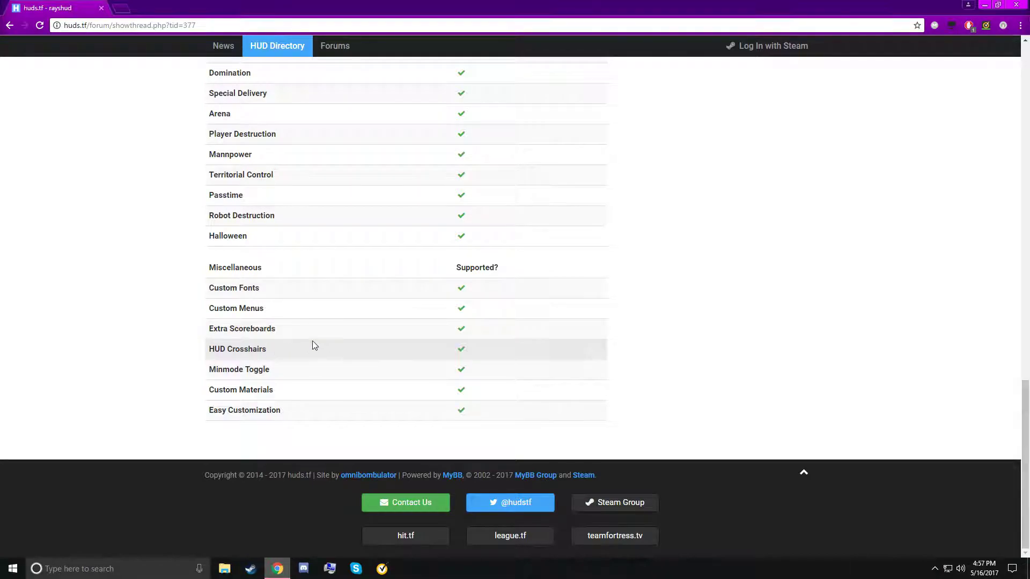
scroll(523, 304, up, 2)
scroll(523, 304, up, 15)
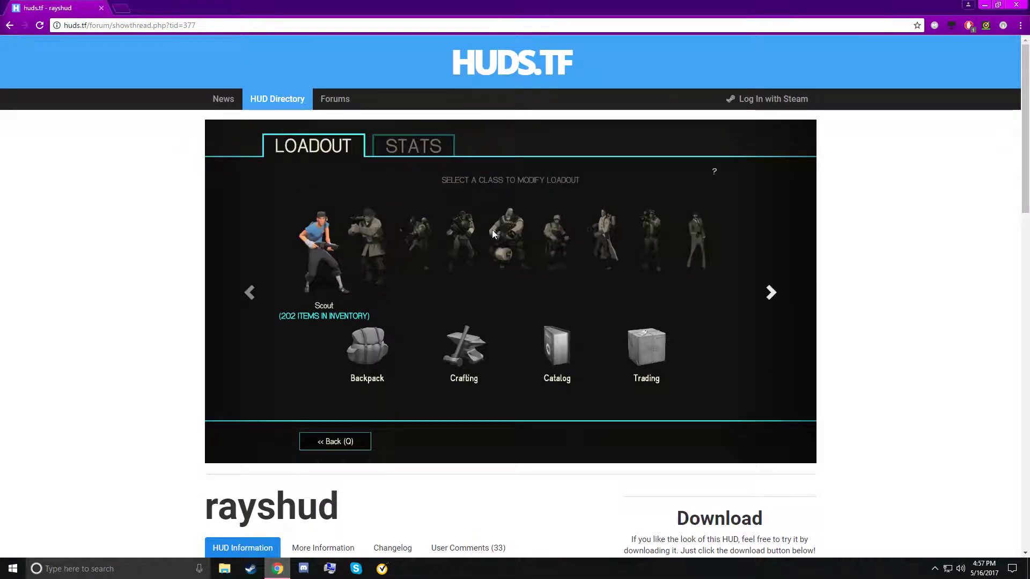
Download the 4.44 MB rayshud zip and drag it from the download bar onto the desktop.
scroll(520, 197, down, 4)
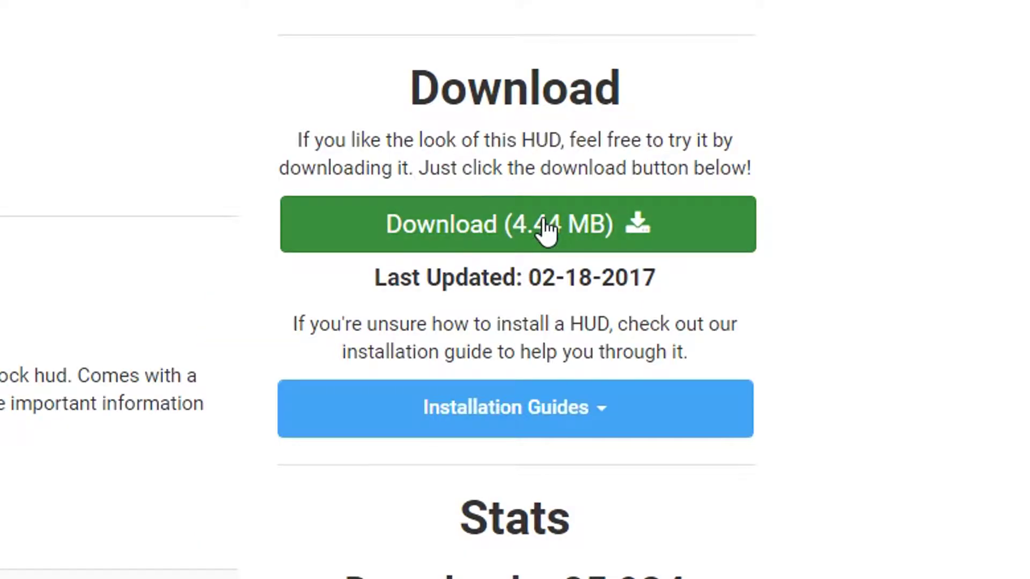
click(544, 223)
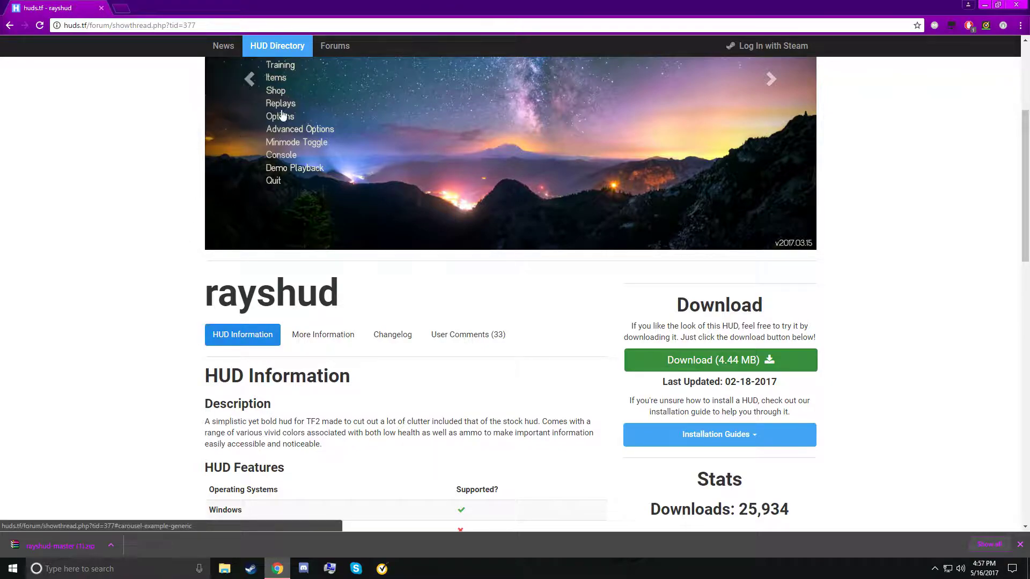
drag(579, 7, 637, 18)
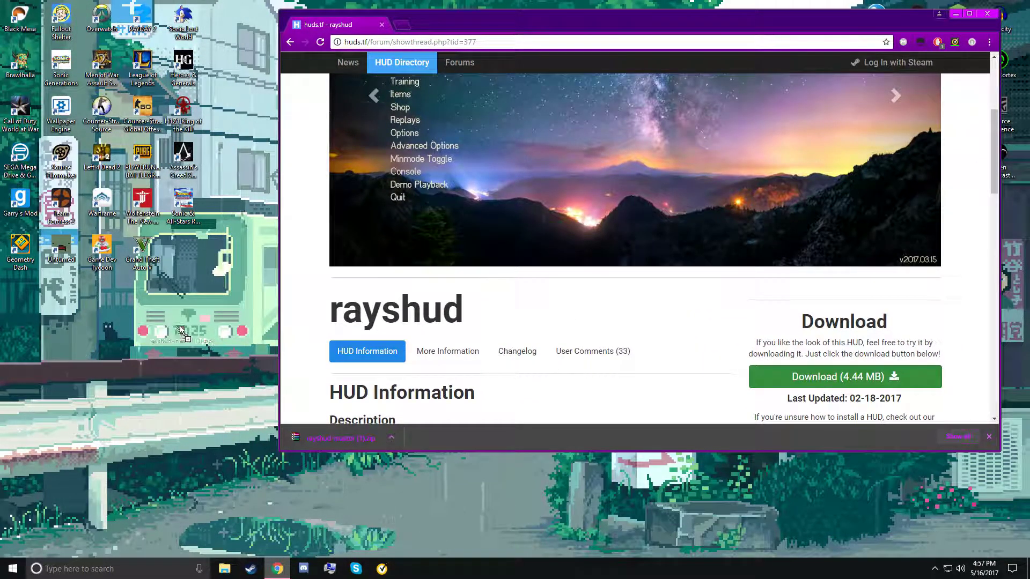
drag(180, 327, 180, 329)
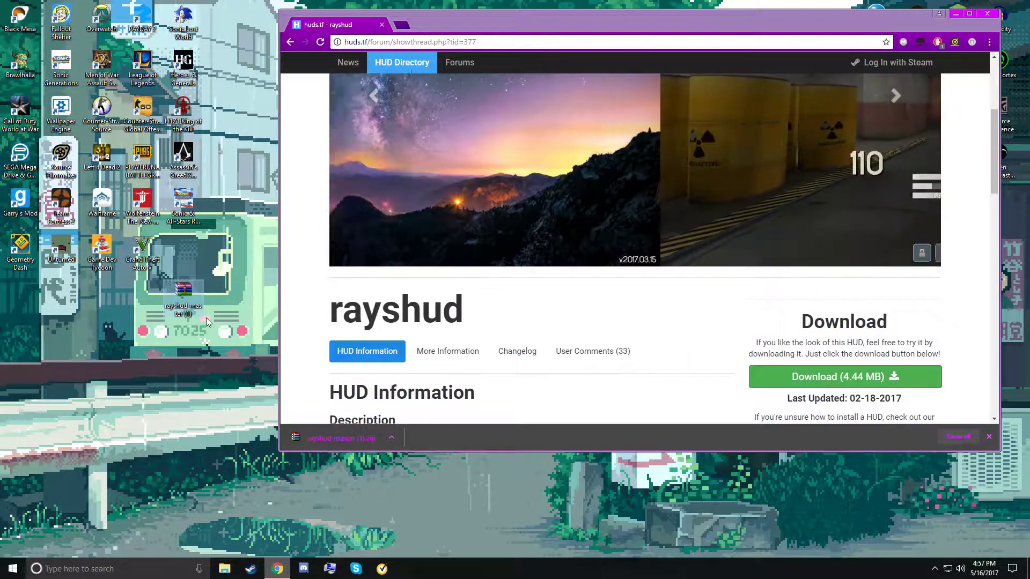
click(988, 436)
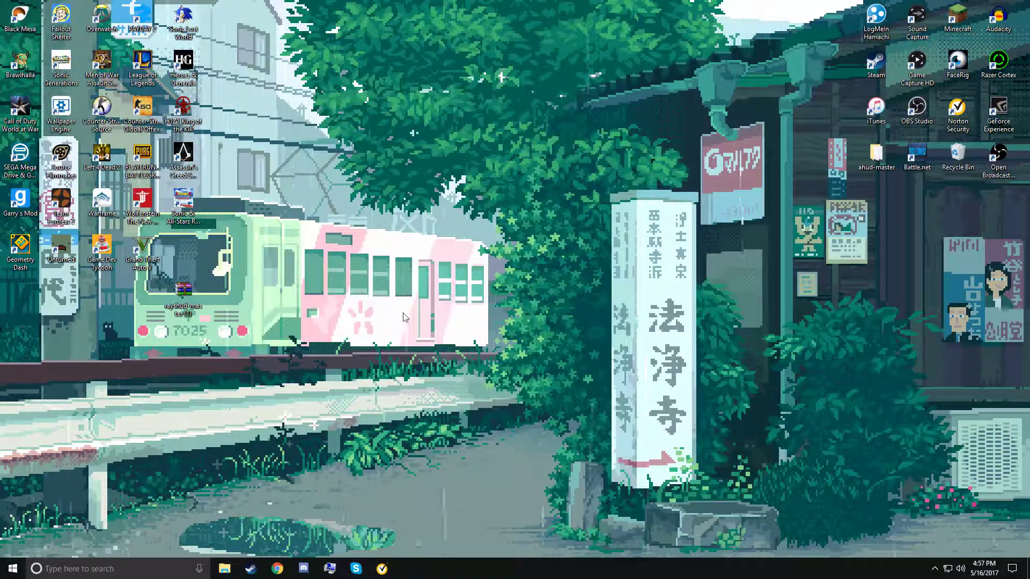
Extract the rayshud zip to rayshud-master, delete the zip, and move the new folder.
right_click(187, 295)
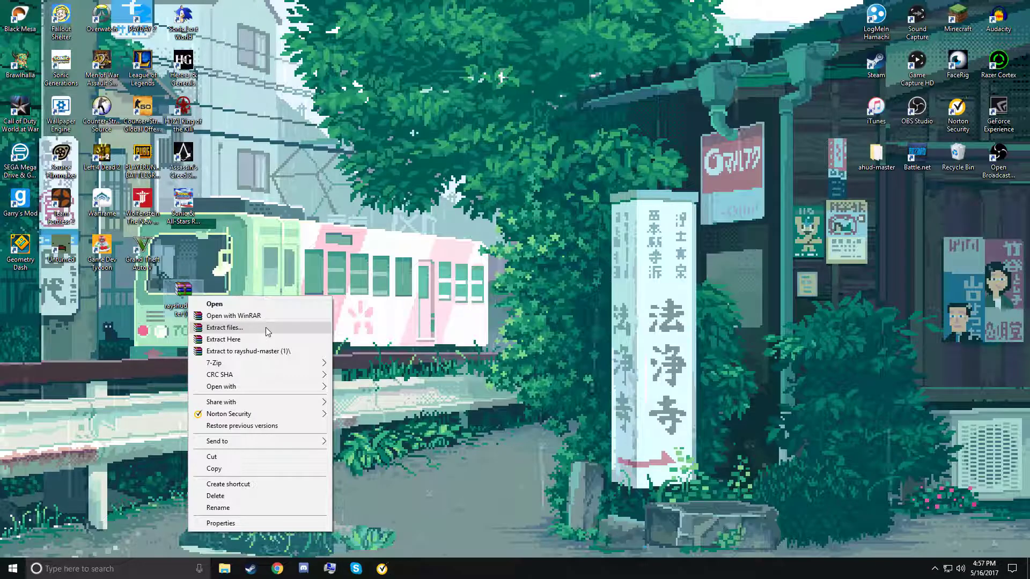
click(259, 339)
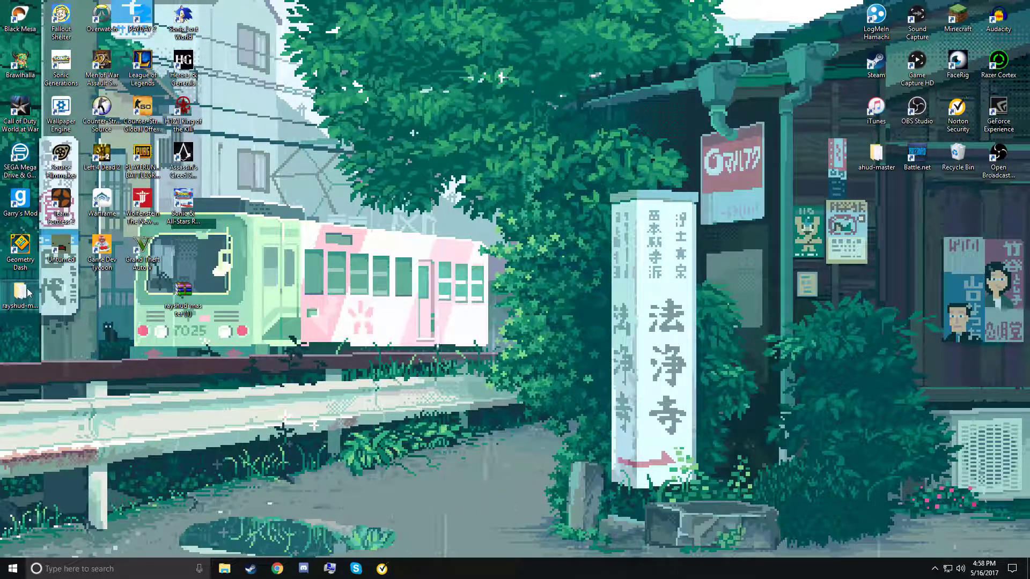
key(Delete)
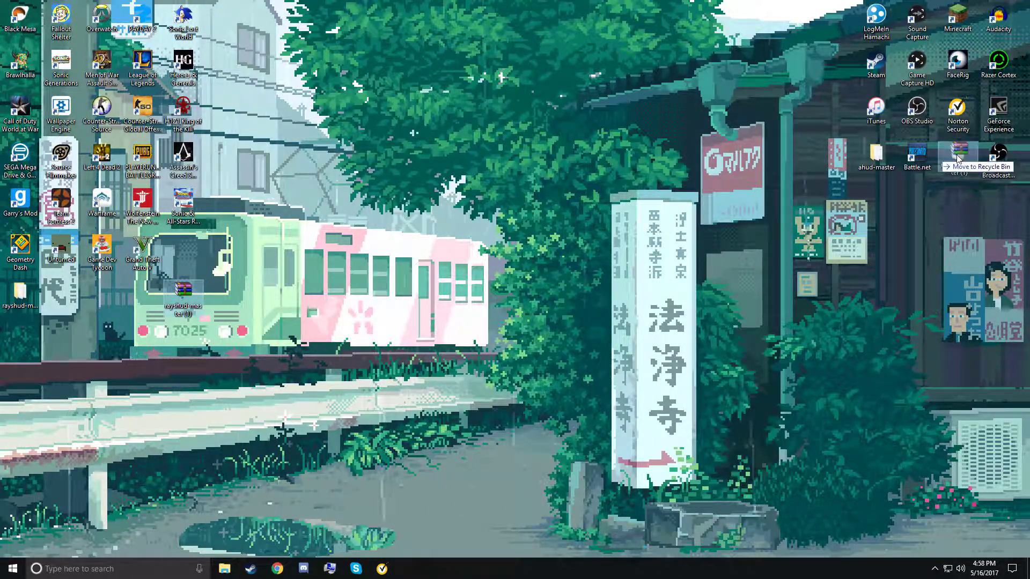
drag(22, 294, 162, 331)
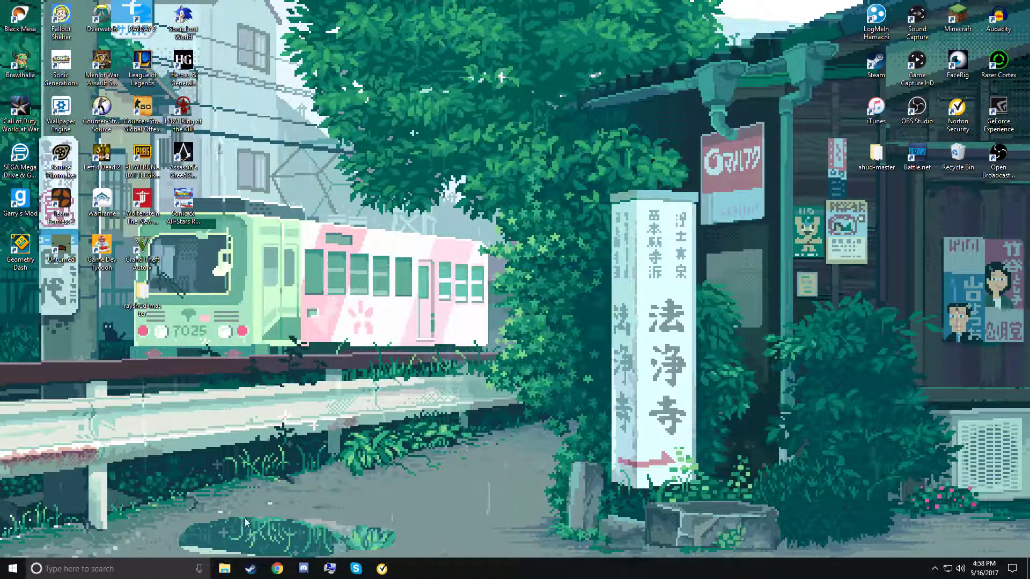
Open a maximized File Explorer and browse Local Disk (C:) into Program Files (x86)\Steam.
click(225, 568)
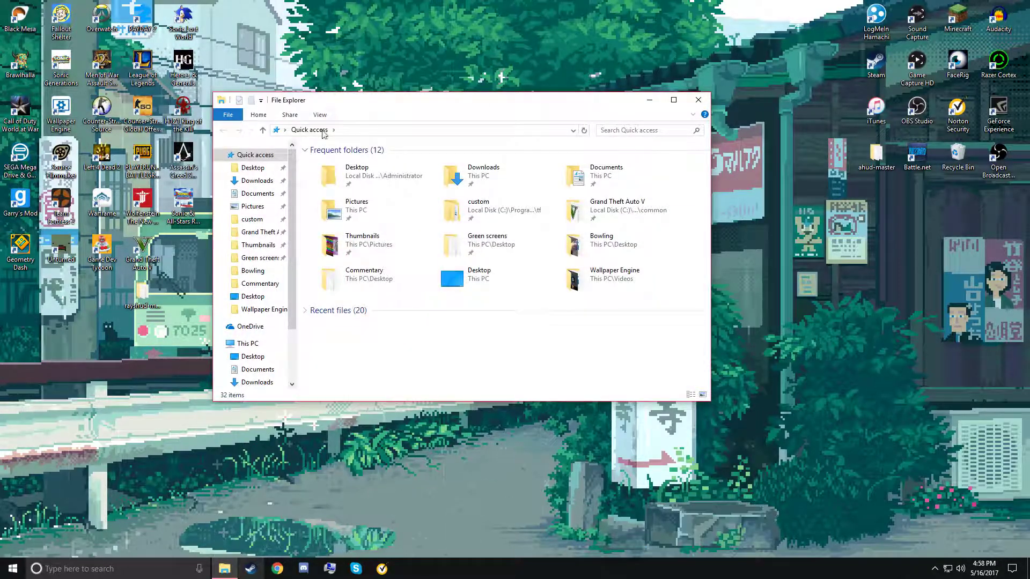
drag(413, 111, 639, 2)
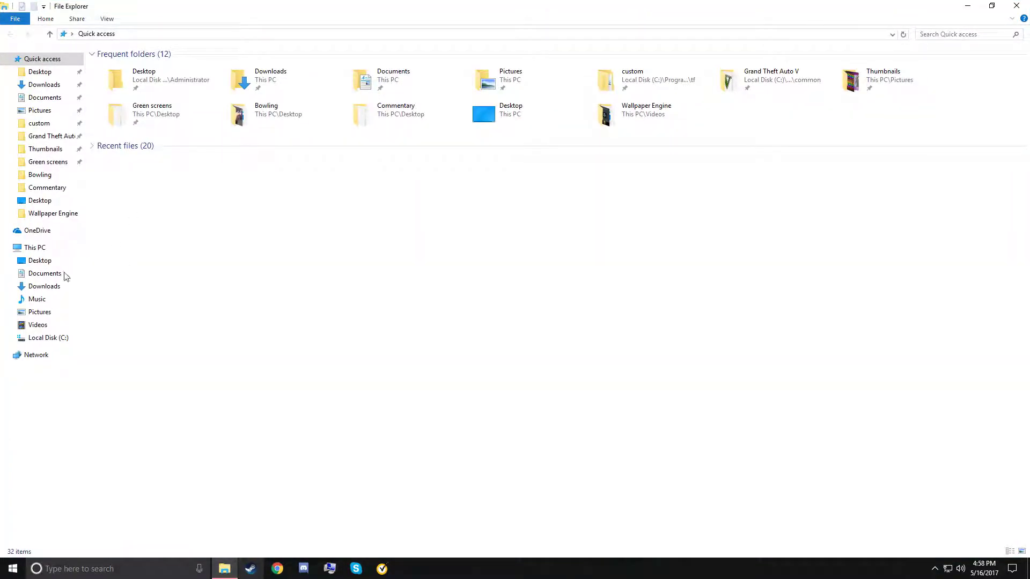
click(42, 337)
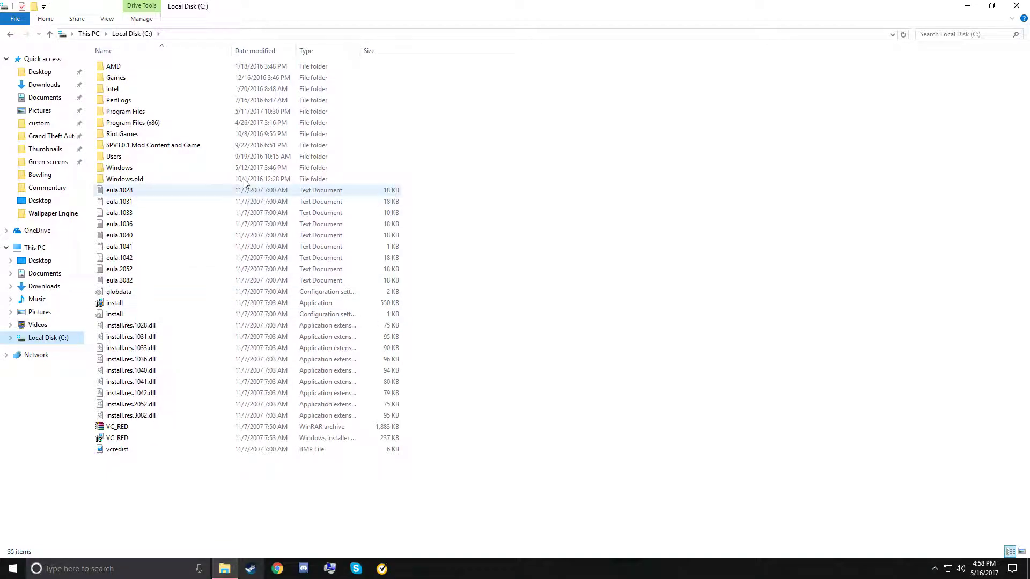
double_click(180, 125)
scroll(251, 111, down, 3)
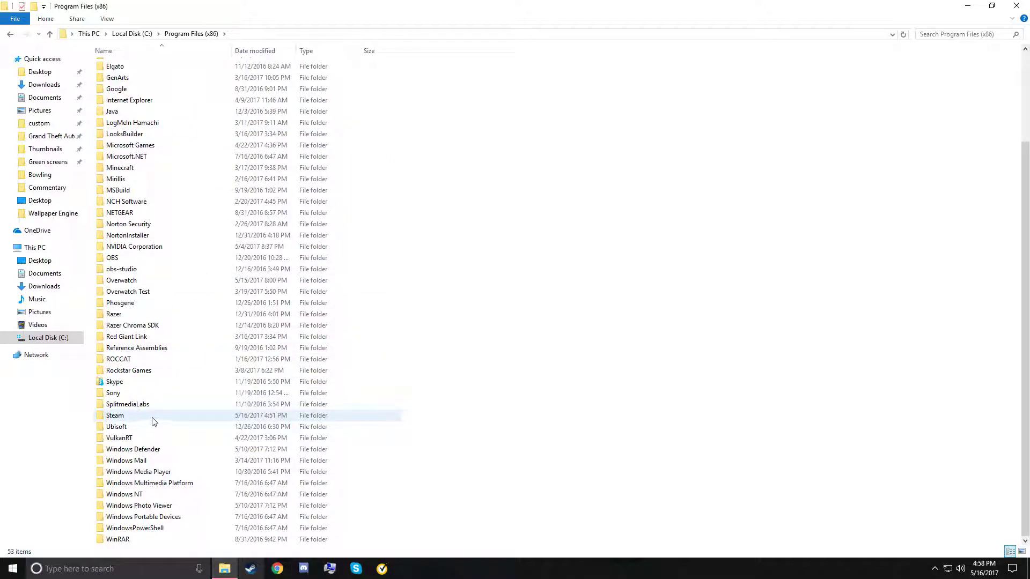
double_click(153, 418)
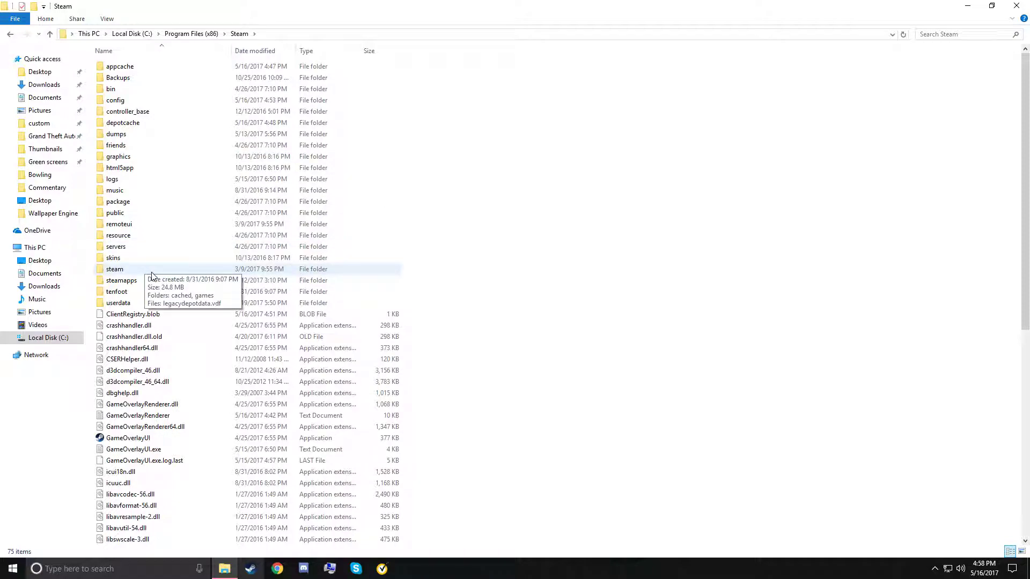
Continue through steamapps\common\Team Fortress 2\tf into the custom folder.
double_click(171, 285)
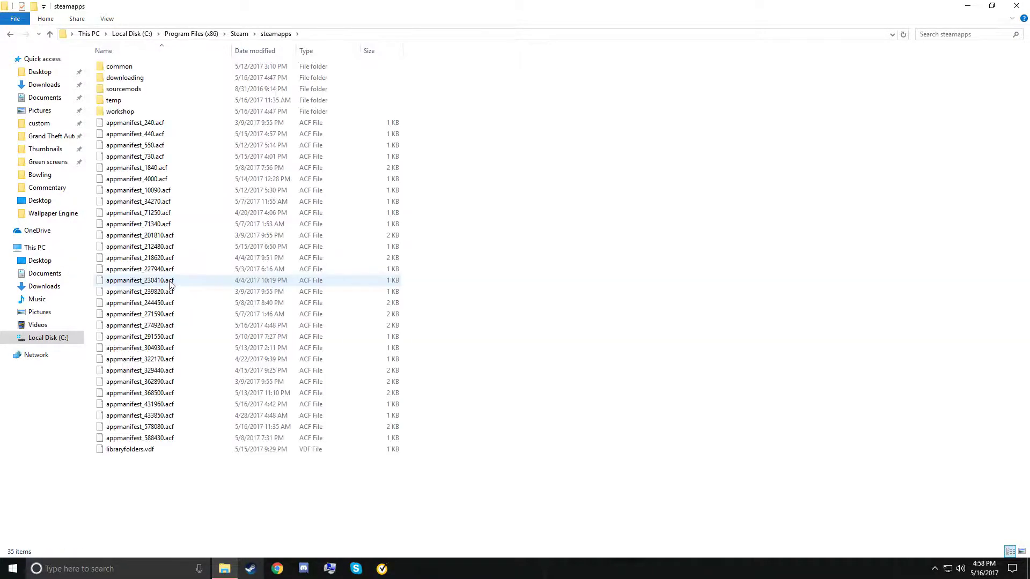
double_click(201, 72)
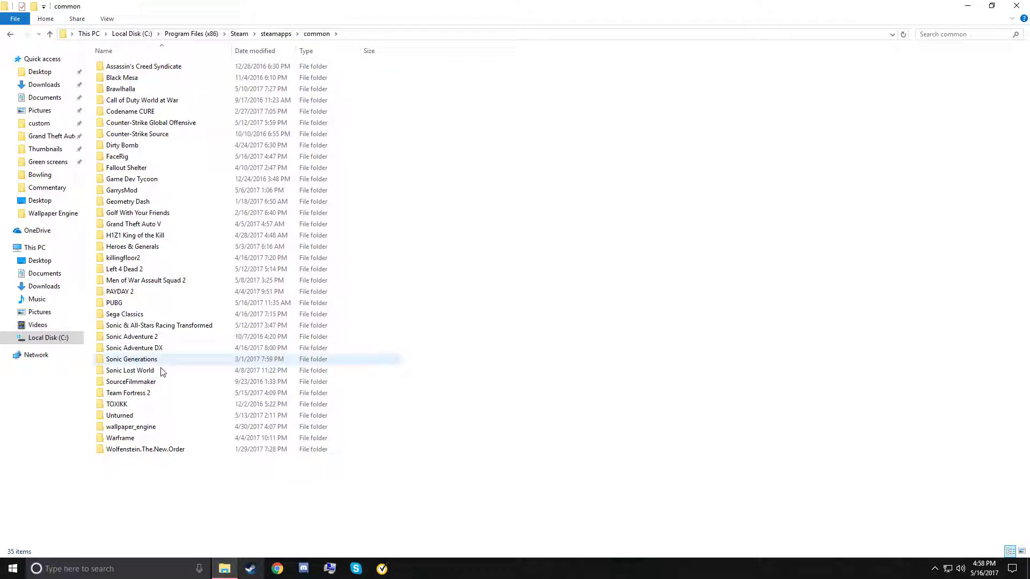
click(204, 394)
double_click(194, 400)
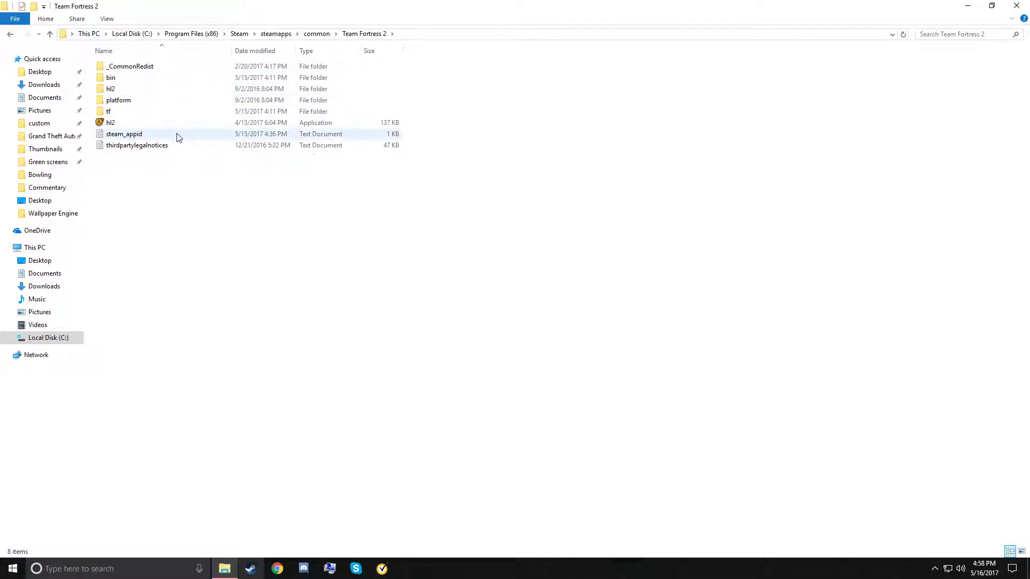
double_click(204, 112)
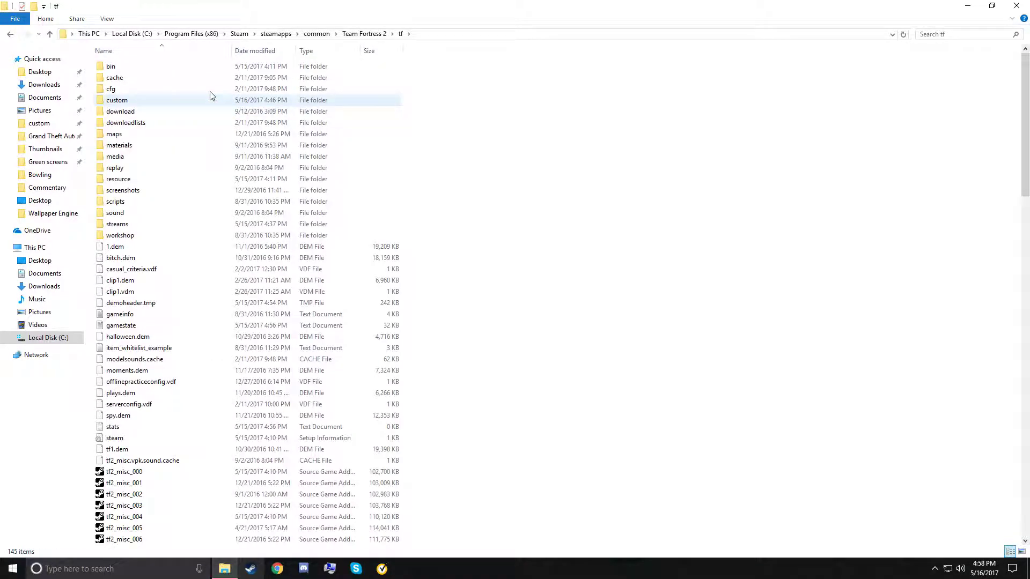
double_click(207, 102)
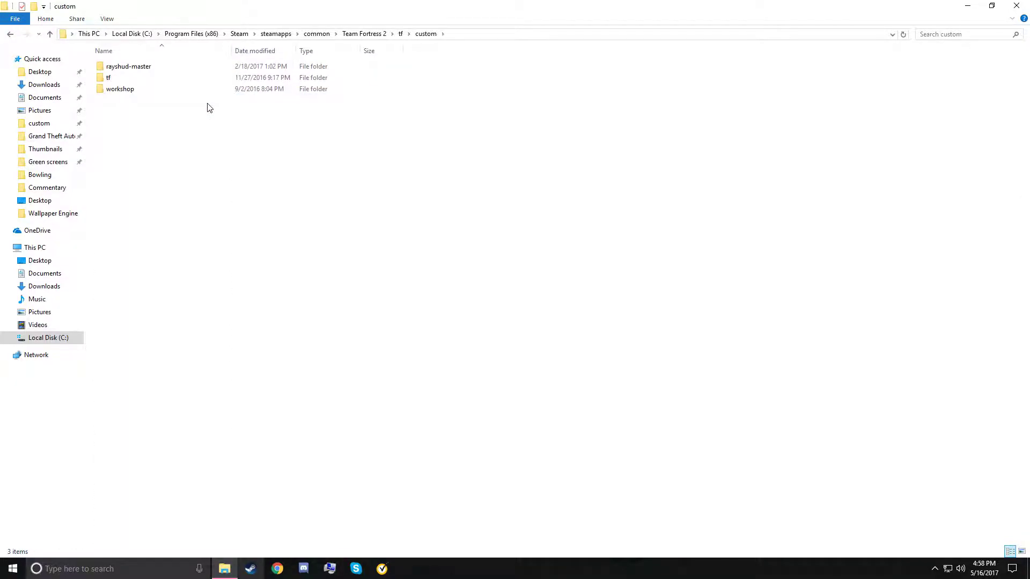
Delete the old rayshud-master from custom and drag the new desktop folder in.
double_click(576, 4)
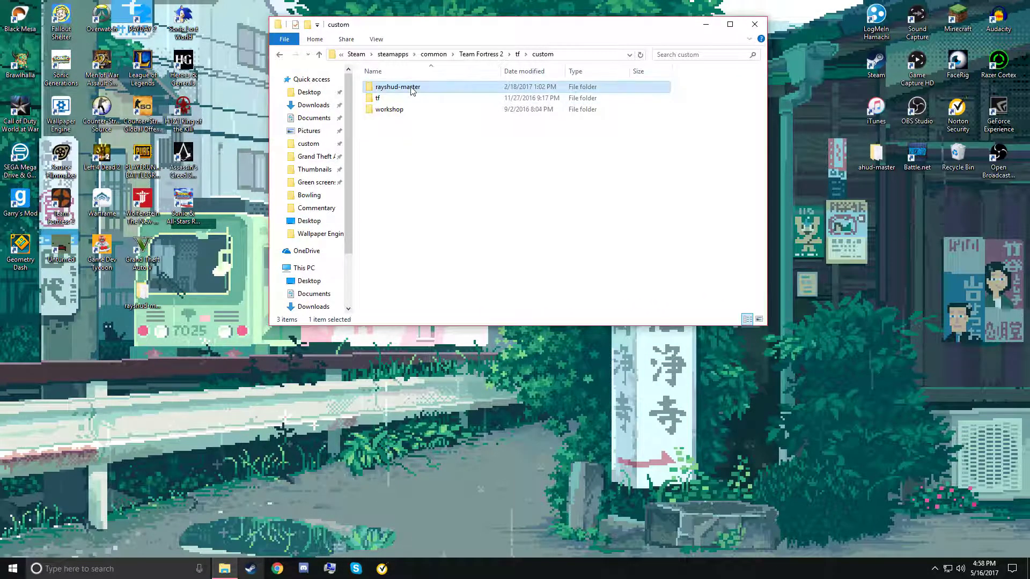
drag(408, 87, 946, 166)
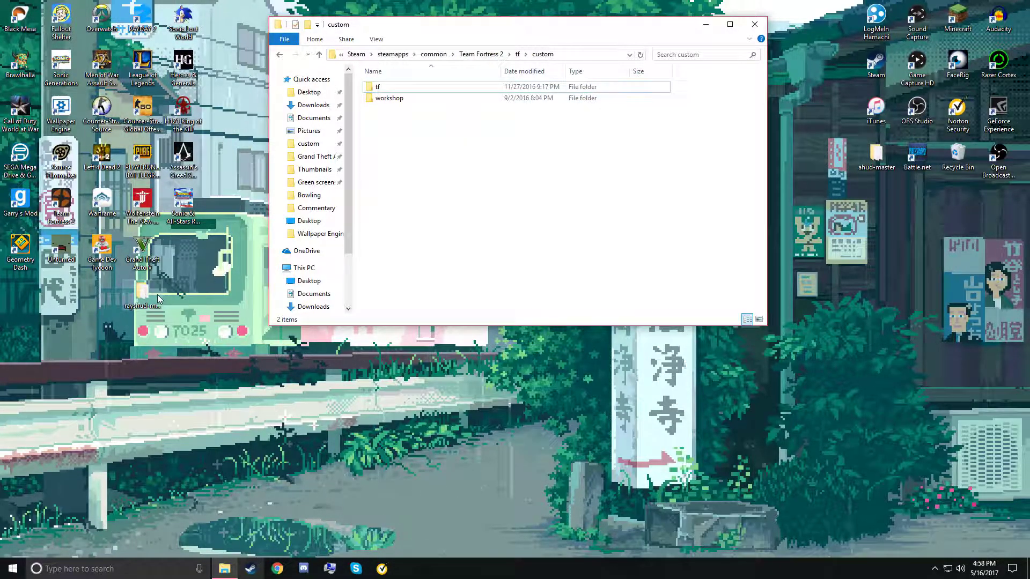
drag(154, 294, 435, 189)
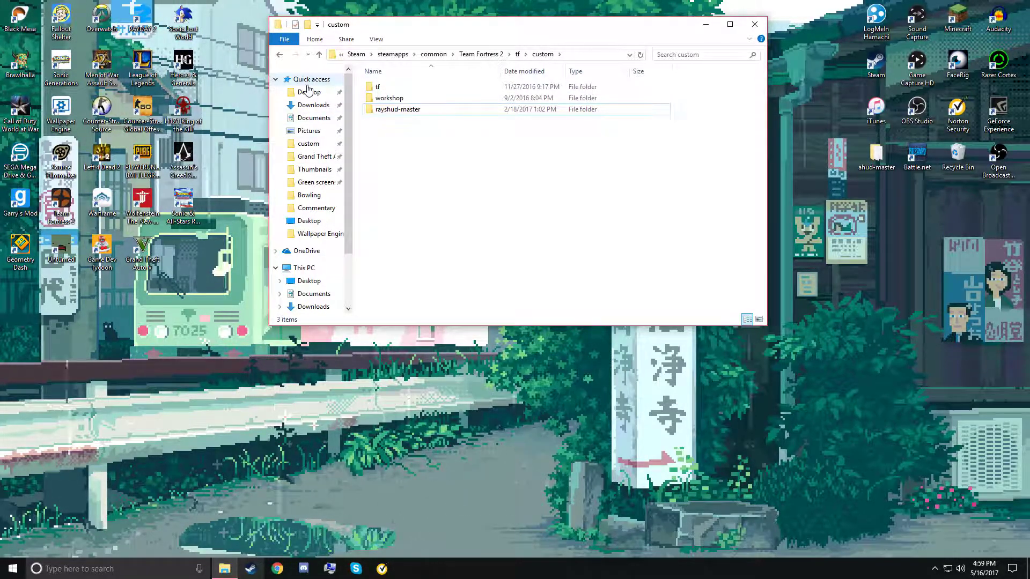
Check the Desktop folder, return to custom, and close File Explorer.
click(314, 281)
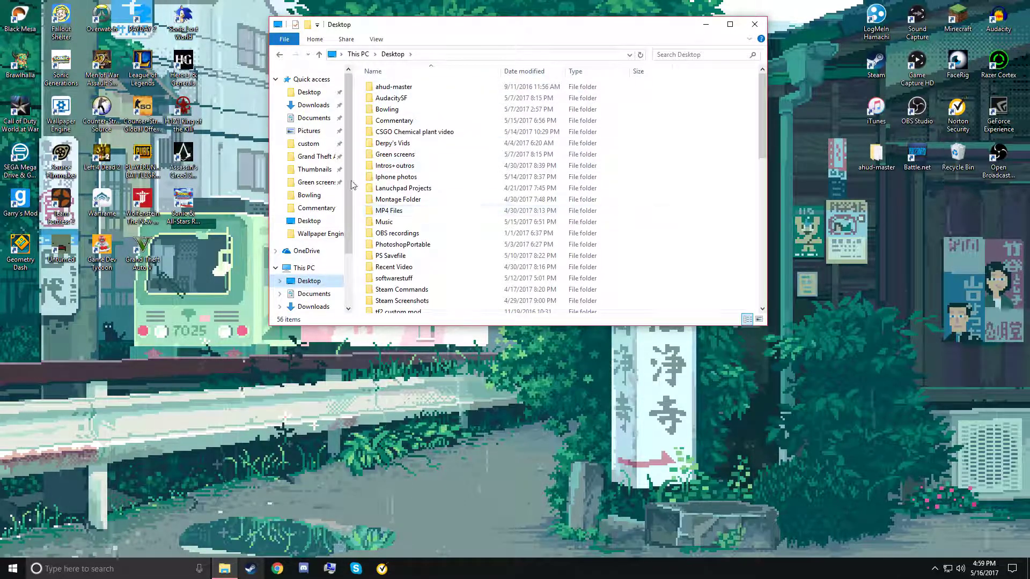
scroll(331, 149, up, 2)
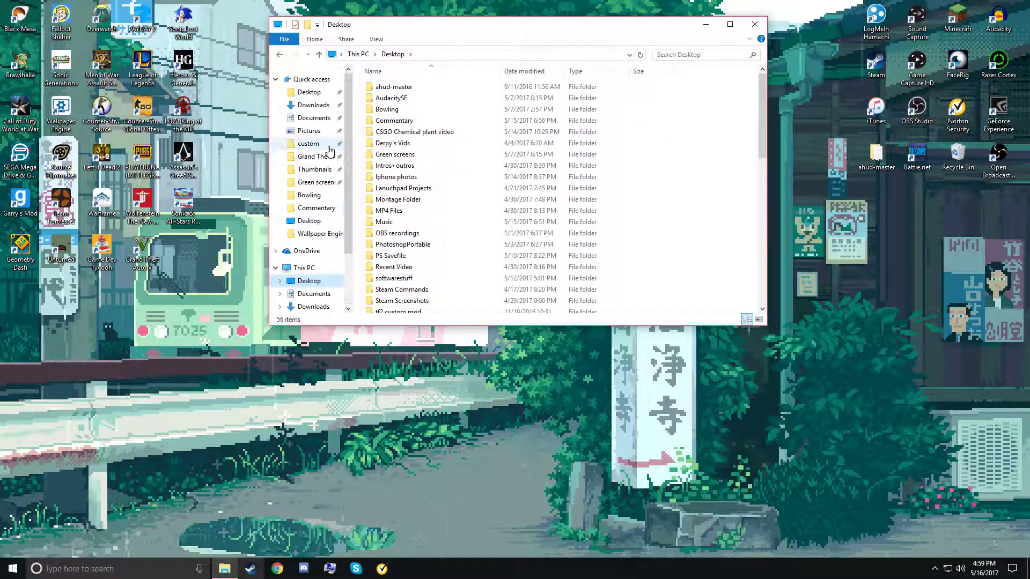
click(308, 143)
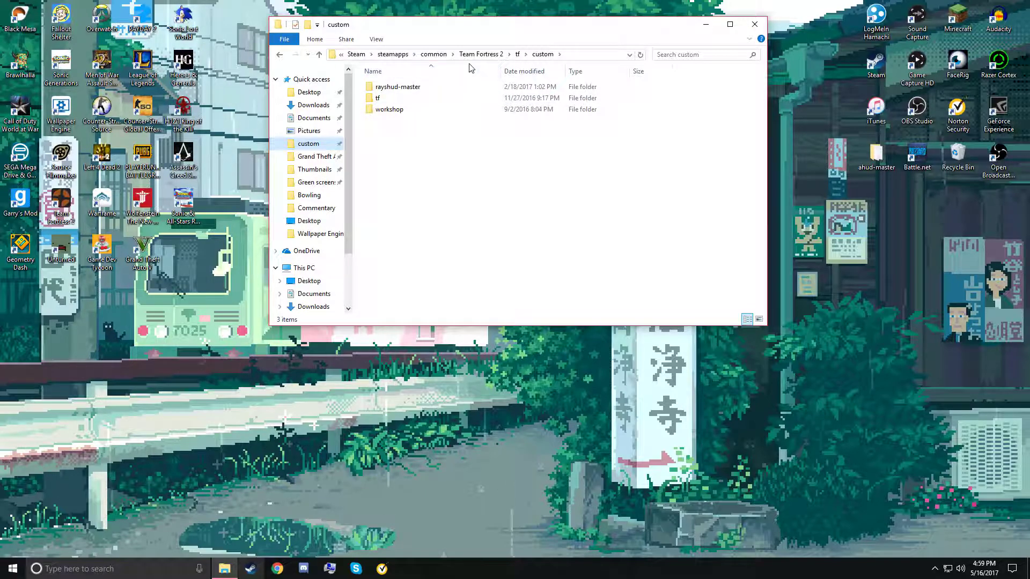
click(755, 24)
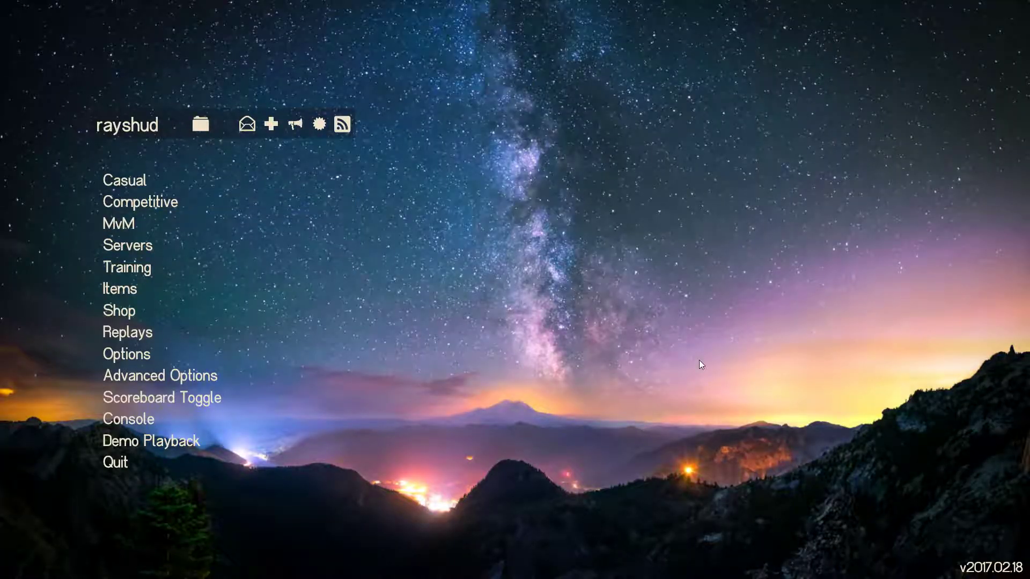
Open rayshud's Casual matchmaking screen, then go << Back to the main menu.
click(183, 178)
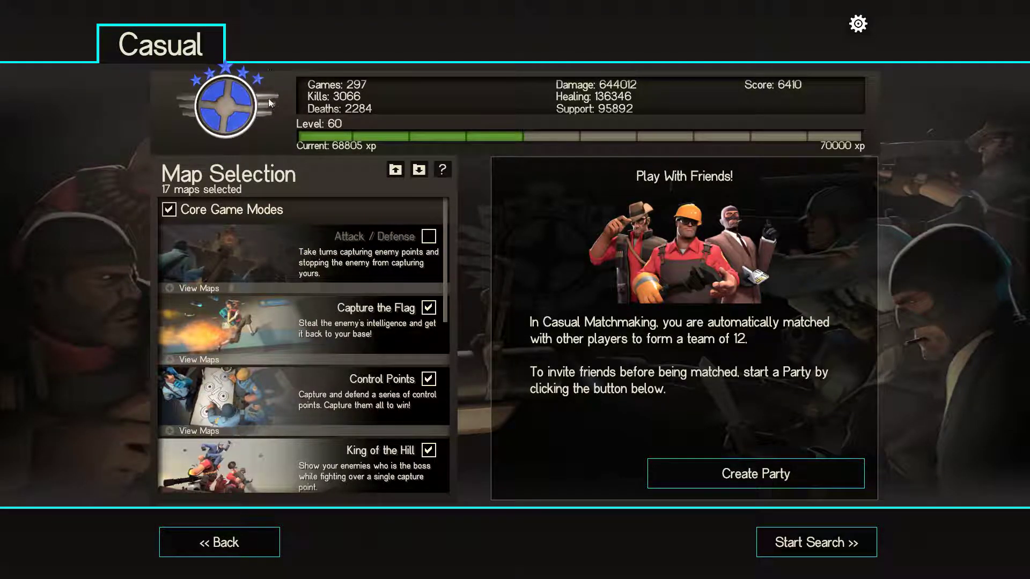
click(218, 541)
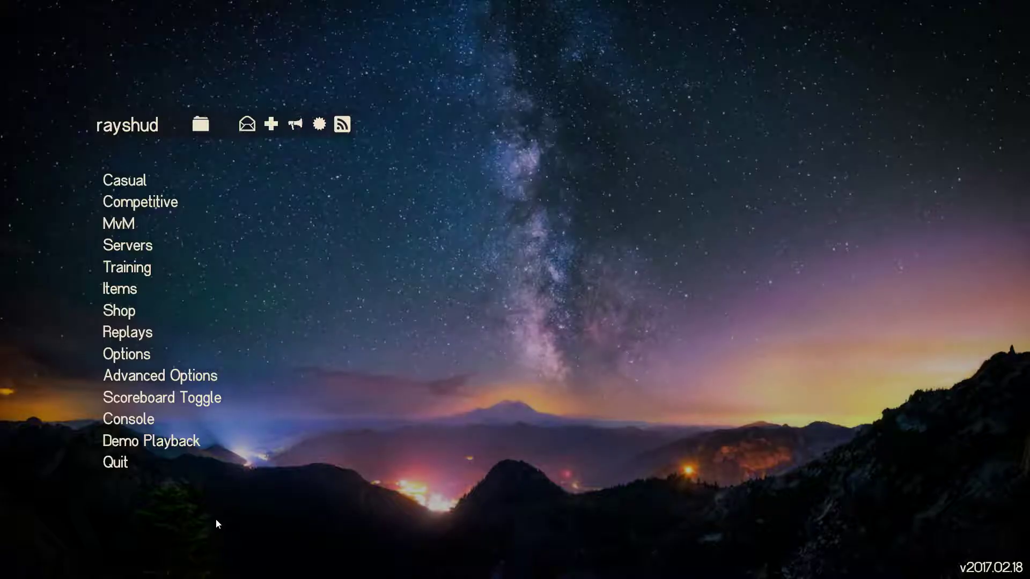